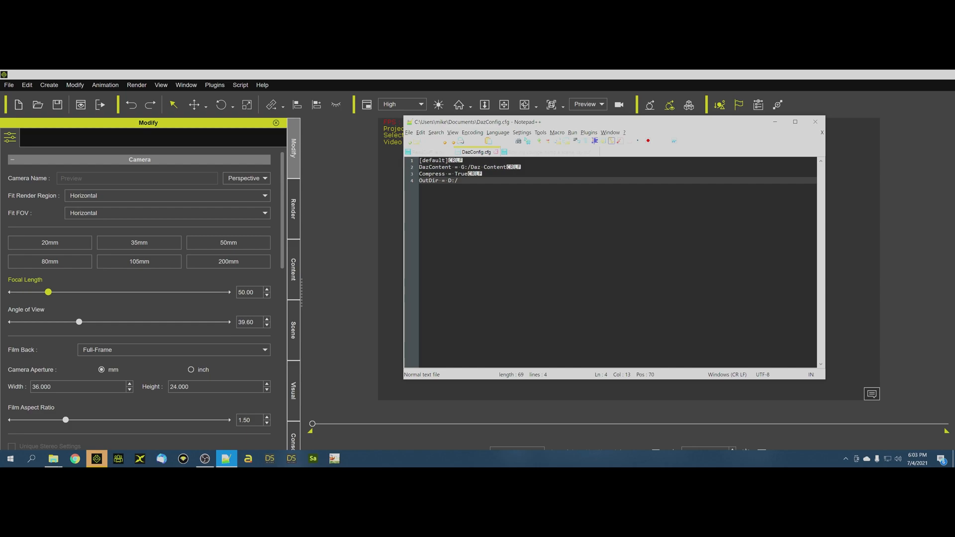
Switch to DAZ Studio, view the Thieves Alley asset's file location, and return to iClone with the extra windows cleared away.
left_click(292, 458)
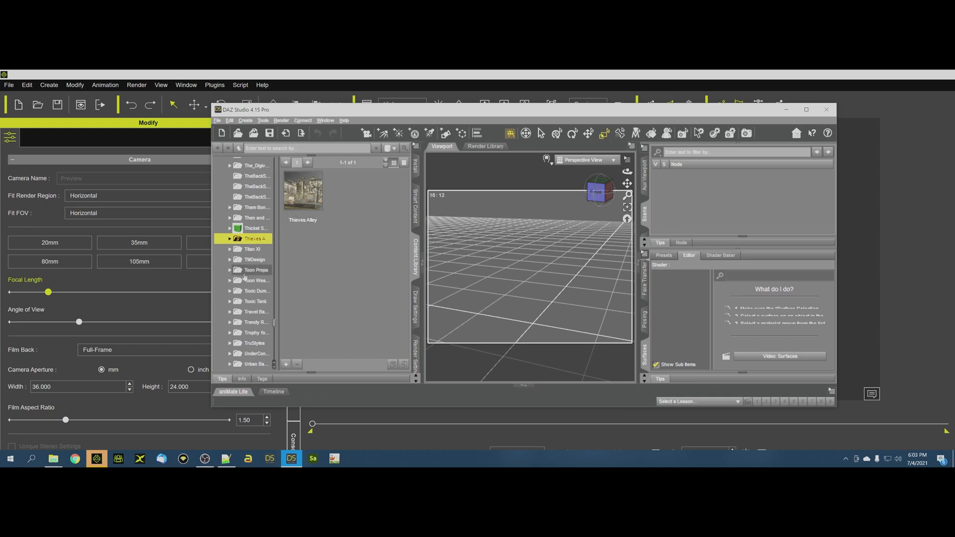
right_click(308, 198)
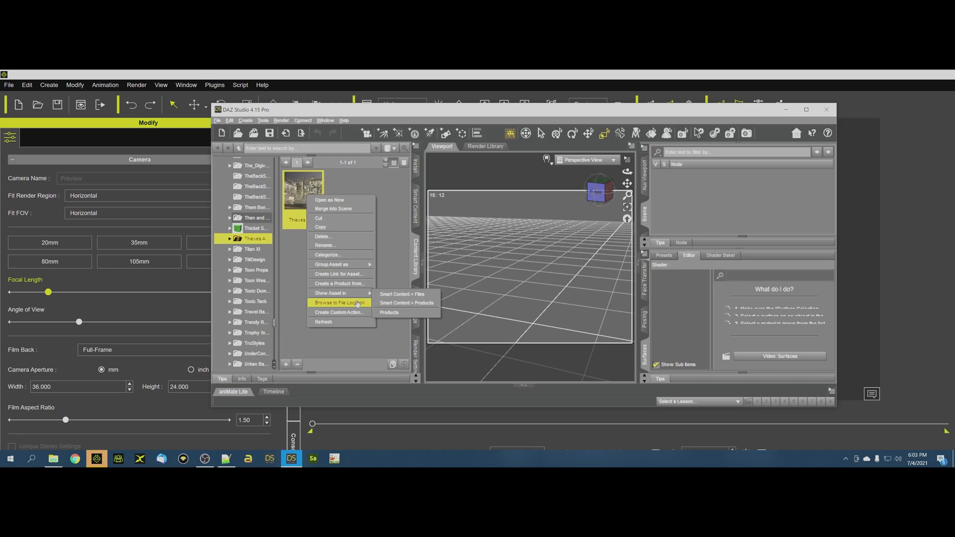
left_click(357, 303)
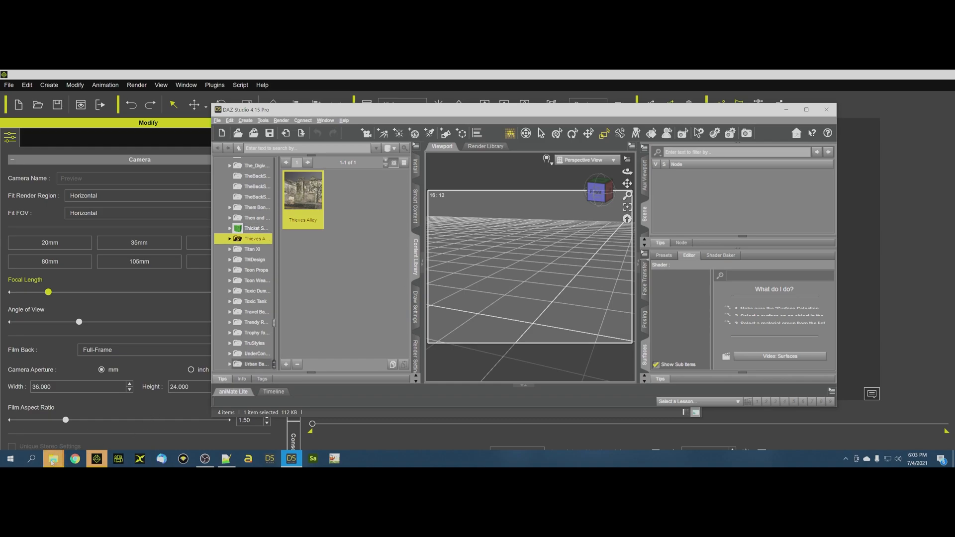
mouse_move(54, 458)
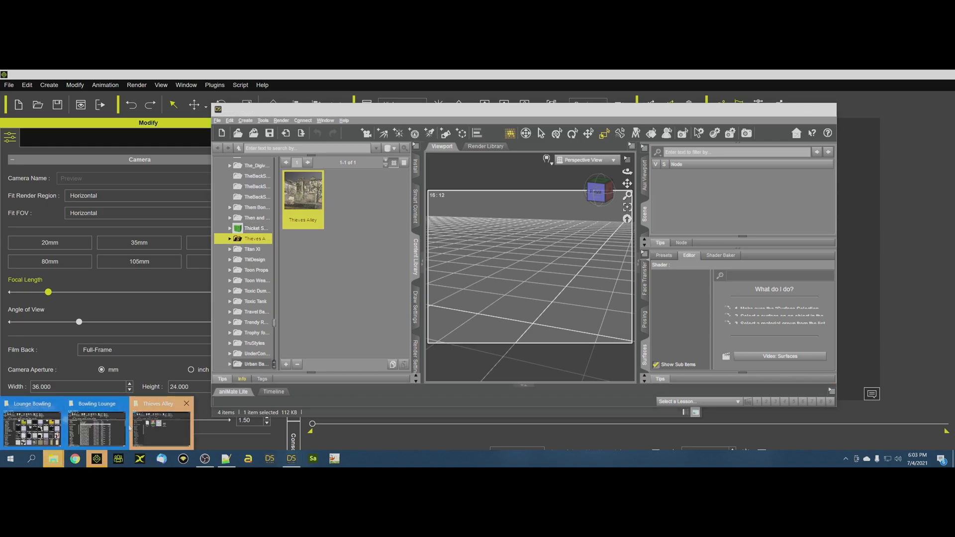
left_click(161, 428)
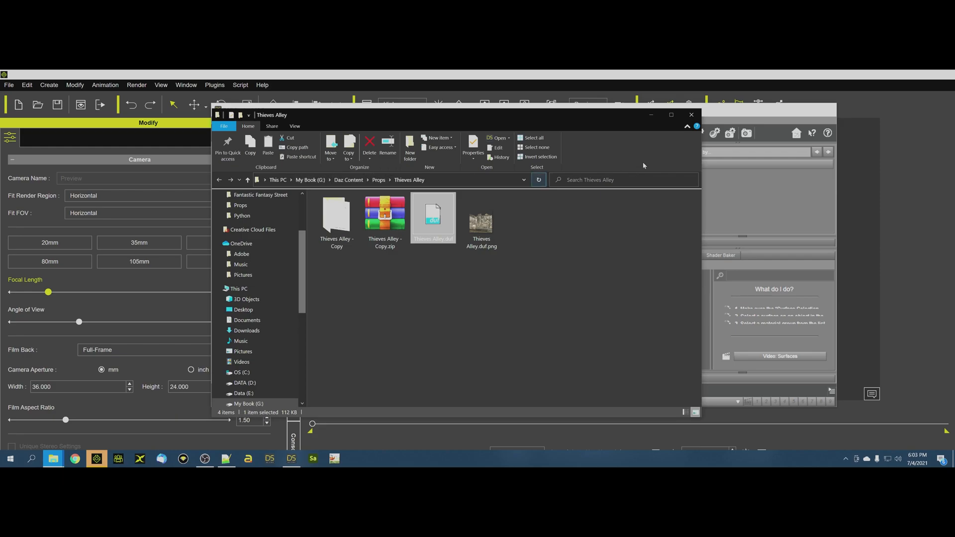
left_click(692, 115)
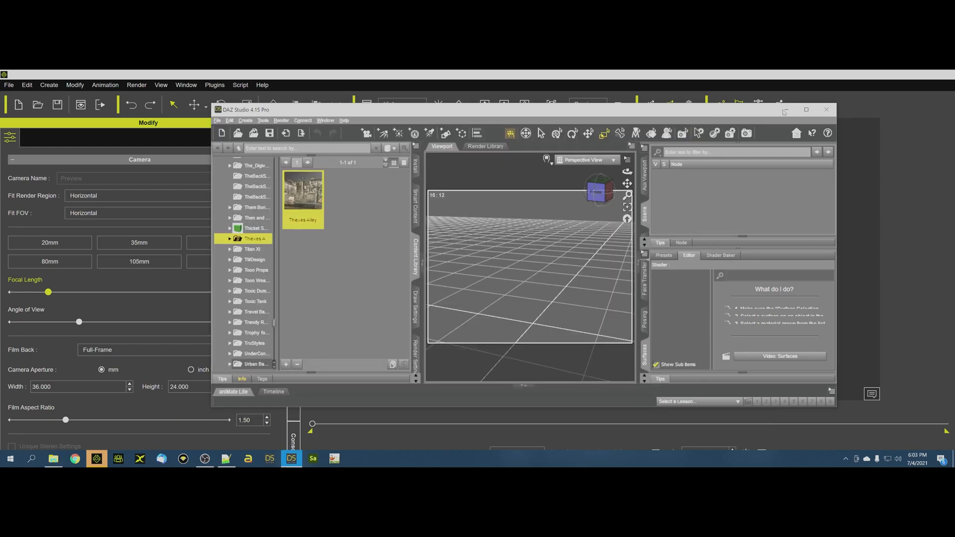
left_click(784, 111)
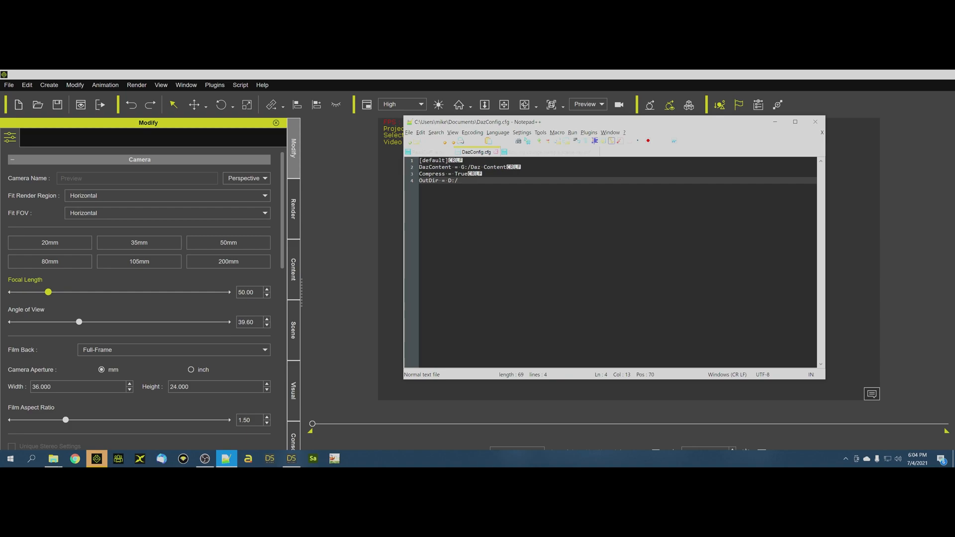
left_click(775, 122)
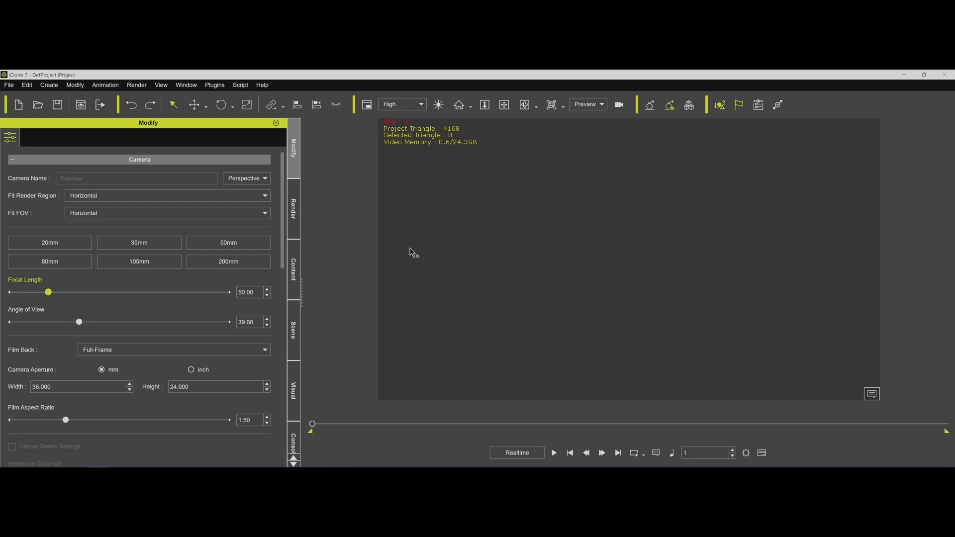
Switch to the Bowling Lounge File Explorer window and open the Exports folder.
mouse_move(53, 462)
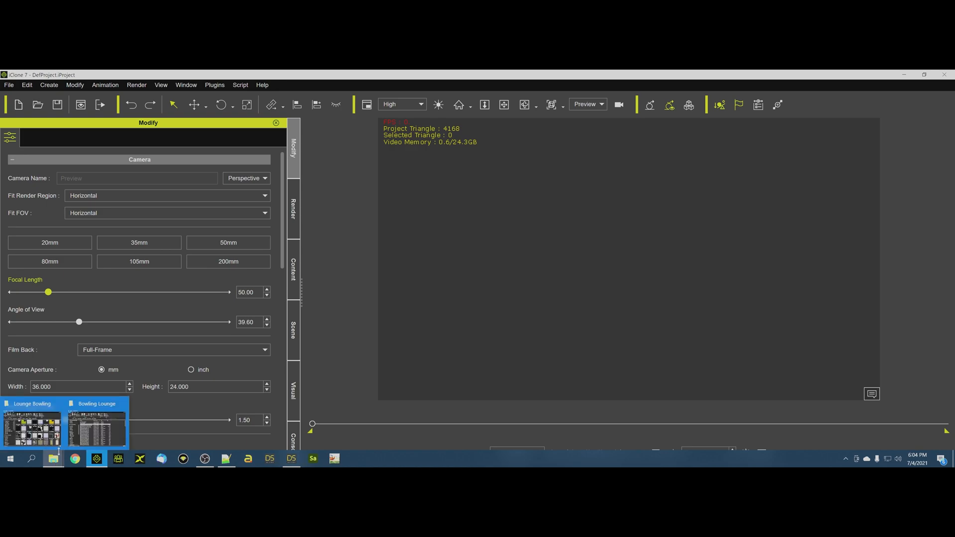
left_click(77, 443)
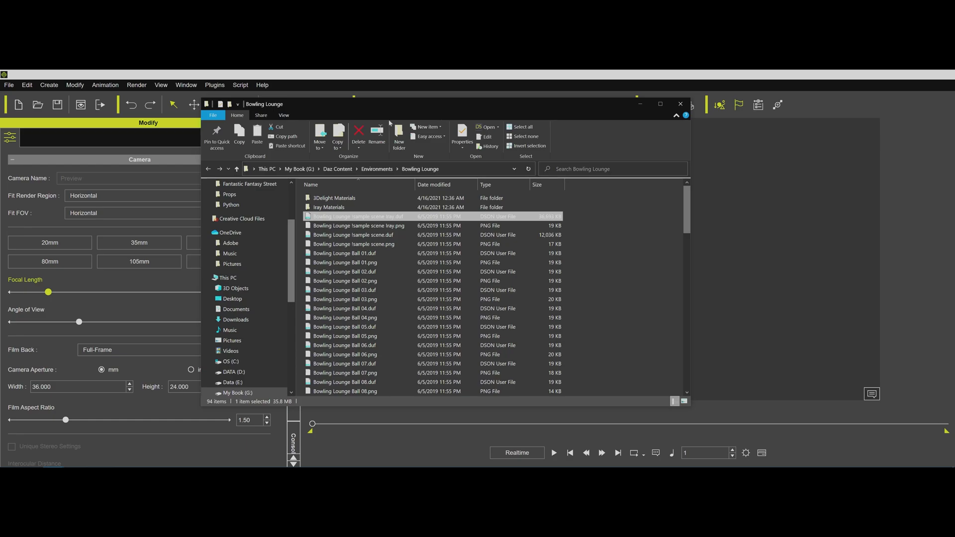
left_click_drag(337, 104, 210, 122)
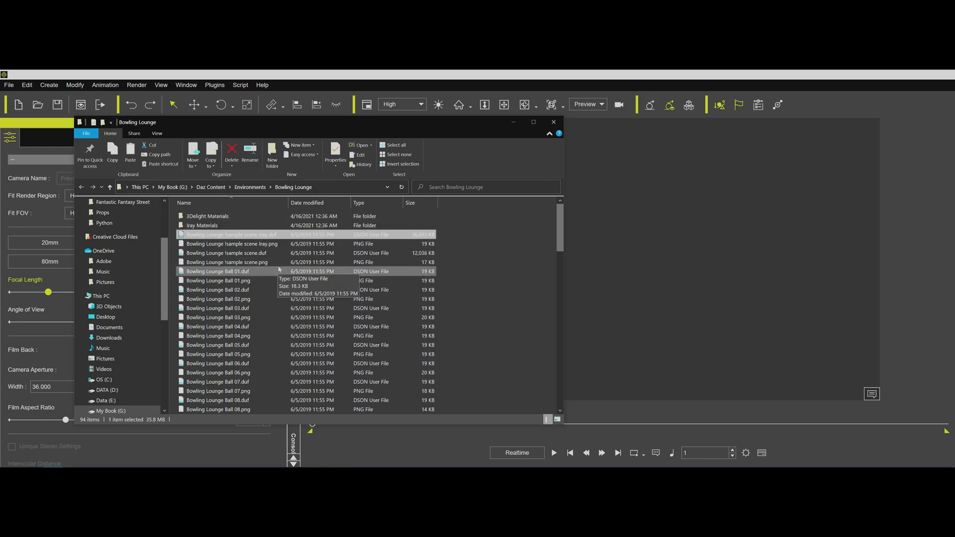
scroll(165, 262, "up", 3)
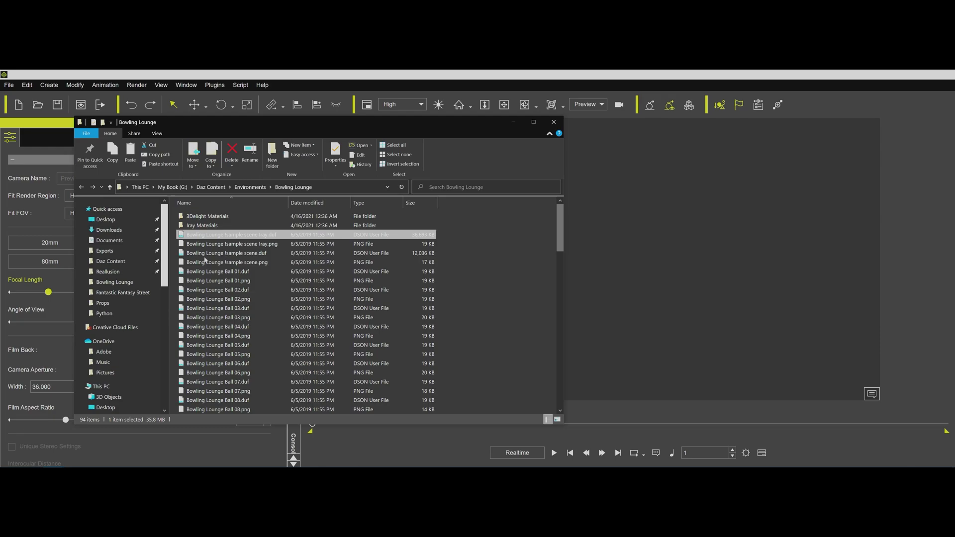
left_click(119, 253)
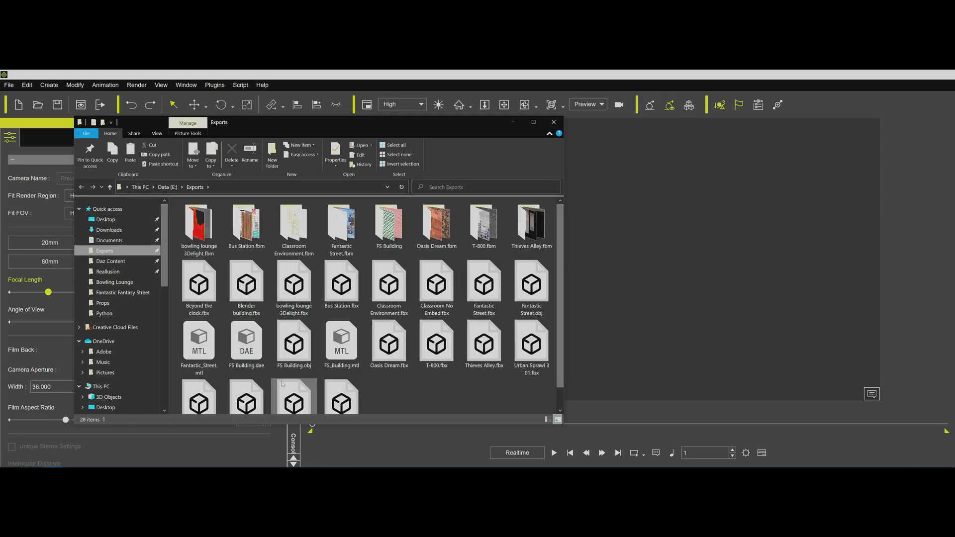
Import bowling lounge 3Delight.fbx into iClone with its meshes broken up into sub-props, and zero out the prop's transform.
left_click(288, 294)
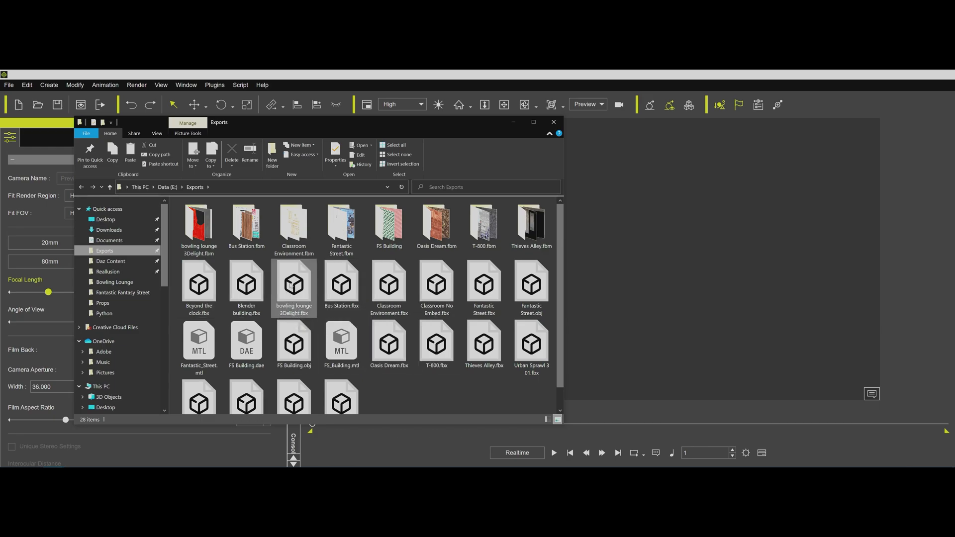
left_click(514, 123)
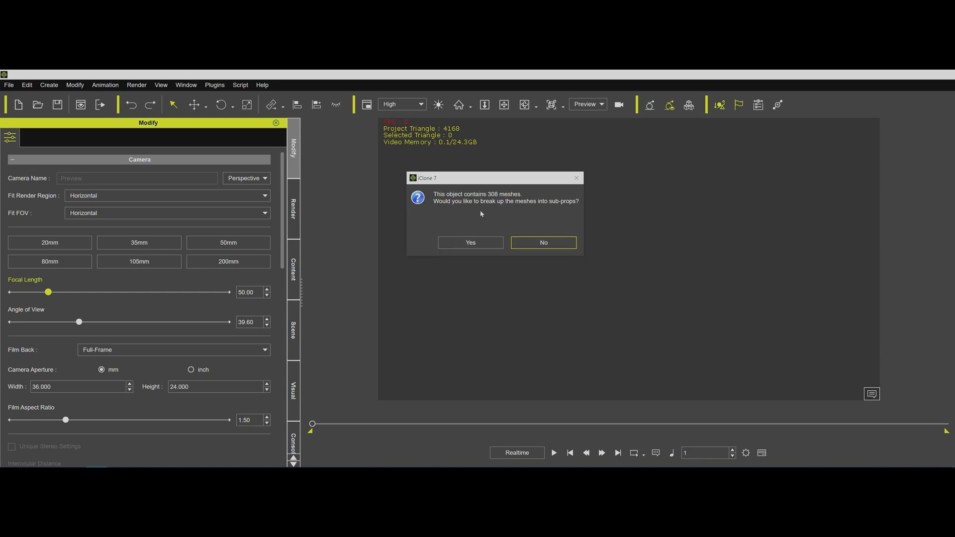
left_click(480, 242)
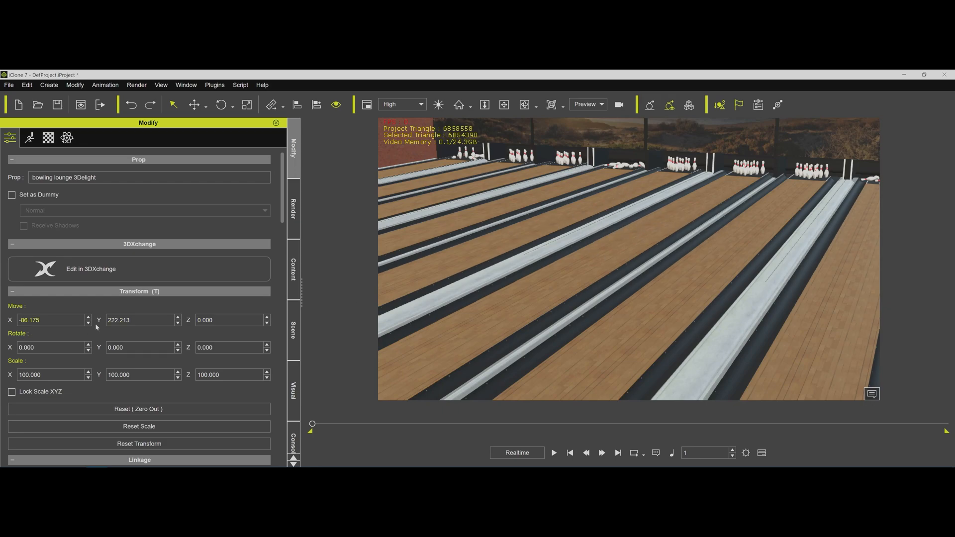
left_click(147, 409)
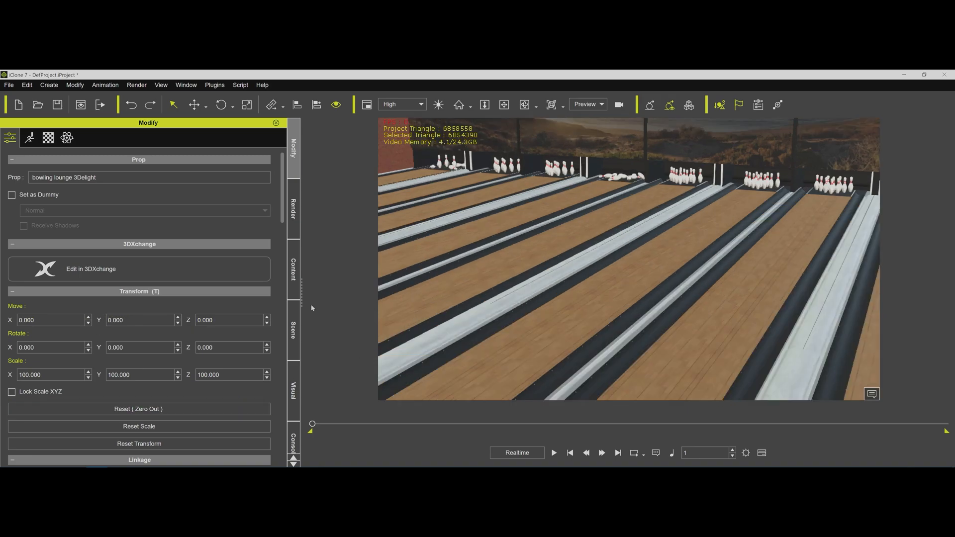
Examine the imported bowling lounge, including the lanes and pins, the brick wall texture, the plants and the bar area.
middle_click_drag(544, 244, 581, 234)
key("Right")
key("Right")
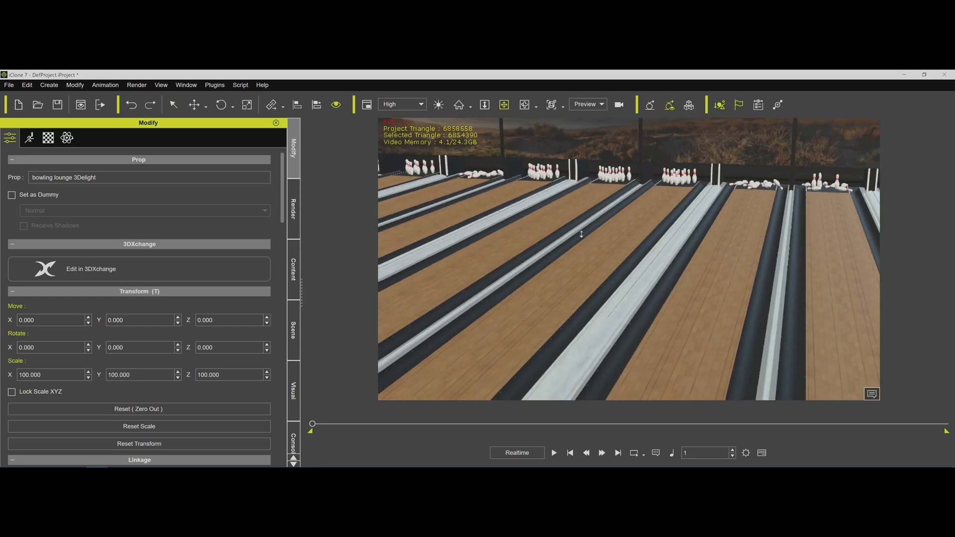
scroll(581, 235, "down", 3)
middle_click_drag(521, 262, 726, 207)
scroll(728, 206, "down", 1)
scroll(725, 212, "down", 1)
middle_click_drag(659, 275, 674, 183)
right_click_drag(674, 183, 696, 214)
scroll(695, 214, "down", 8)
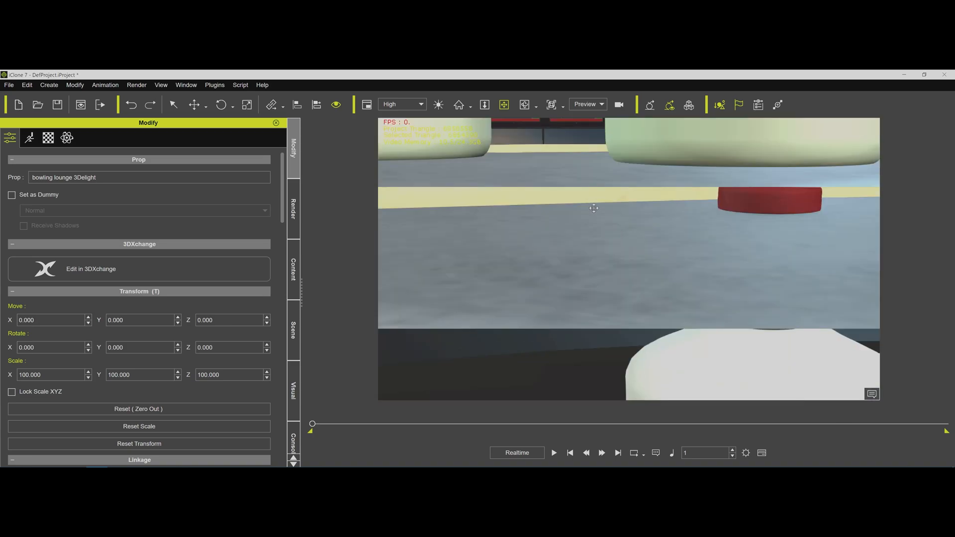
scroll(593, 208, "down", 6)
right_click_drag(594, 208, 867, 218)
right_click_drag(691, 212, 679, 213)
left_click_drag(678, 213, 644, 217)
scroll(644, 216, "up", 3)
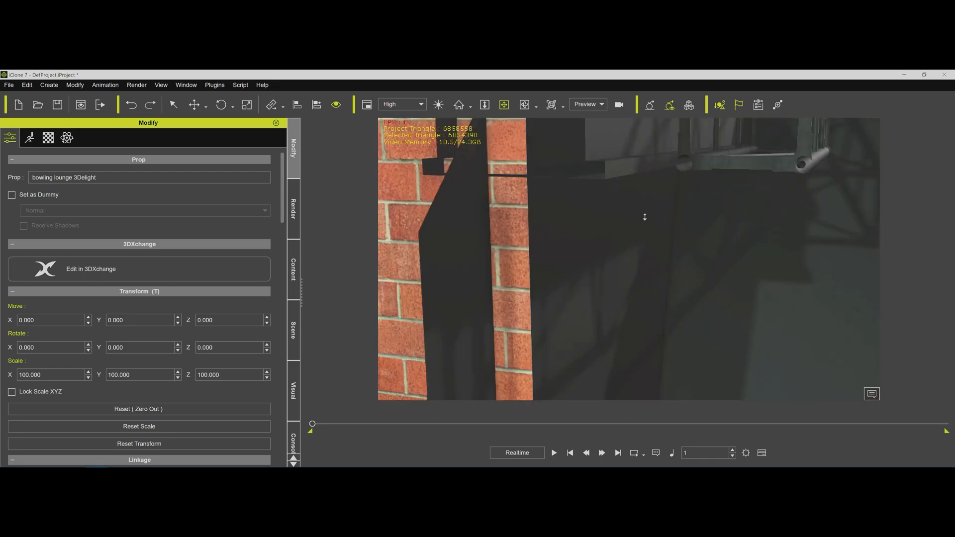
scroll(645, 217, "down", 6)
right_click_drag(628, 216, 741, 209)
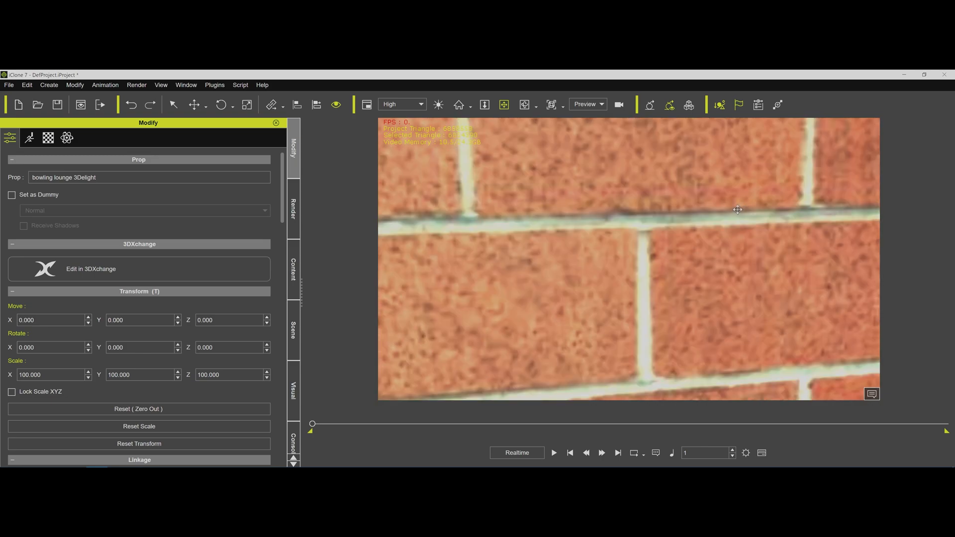
scroll(730, 208, "down", 5)
left_click_drag(701, 207, 517, 249)
left_click_drag(681, 217, 563, 232)
right_click_drag(562, 232, 639, 224)
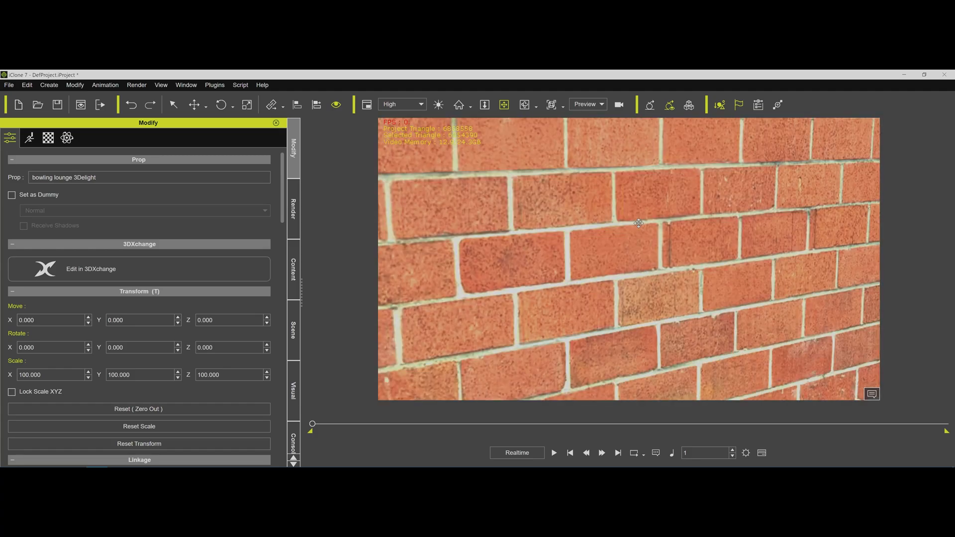
scroll(639, 223, "down", 5)
scroll(638, 223, "up", 1)
left_click_drag(623, 187, 455, 277)
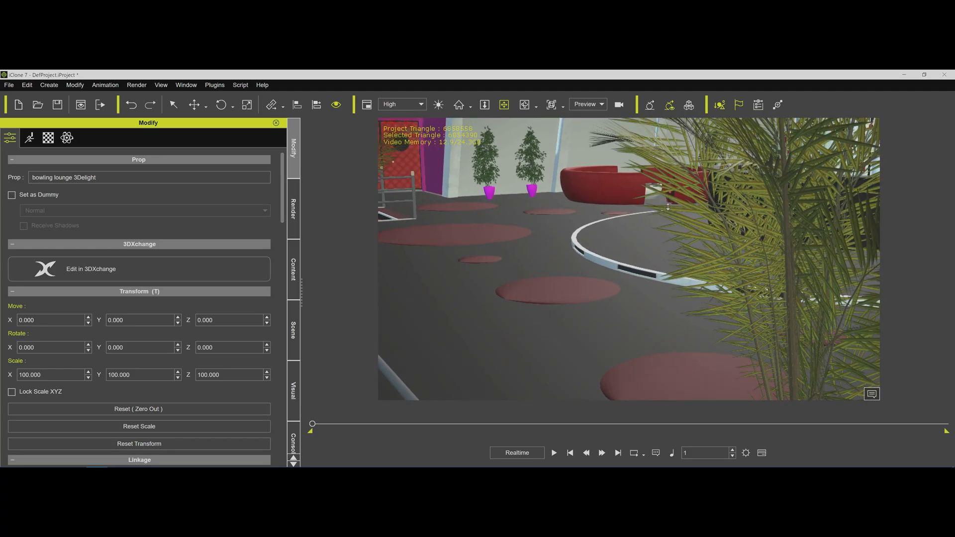
scroll(668, 207, "up", 3)
left_click_drag(696, 157, 541, 271)
left_click_drag(763, 171, 588, 249)
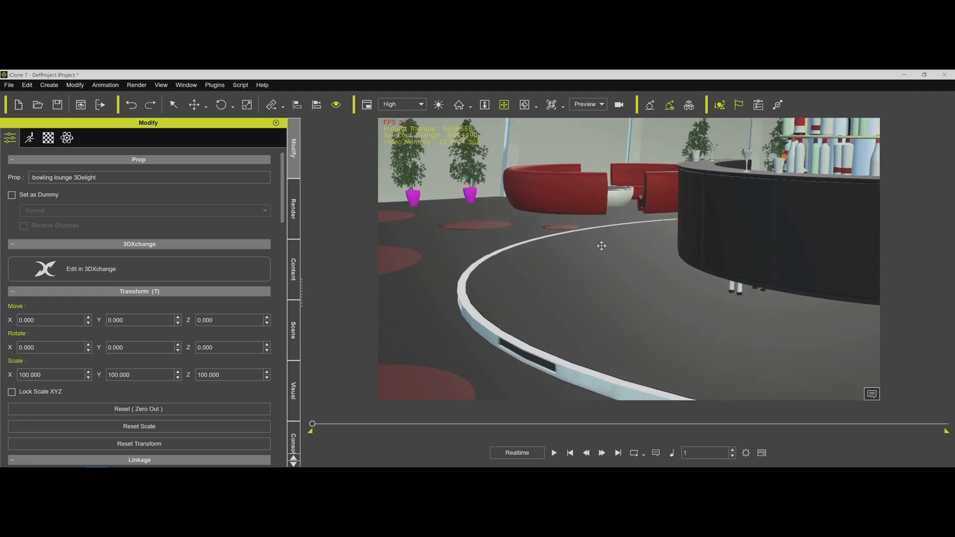
left_click_drag(692, 224, 429, 264)
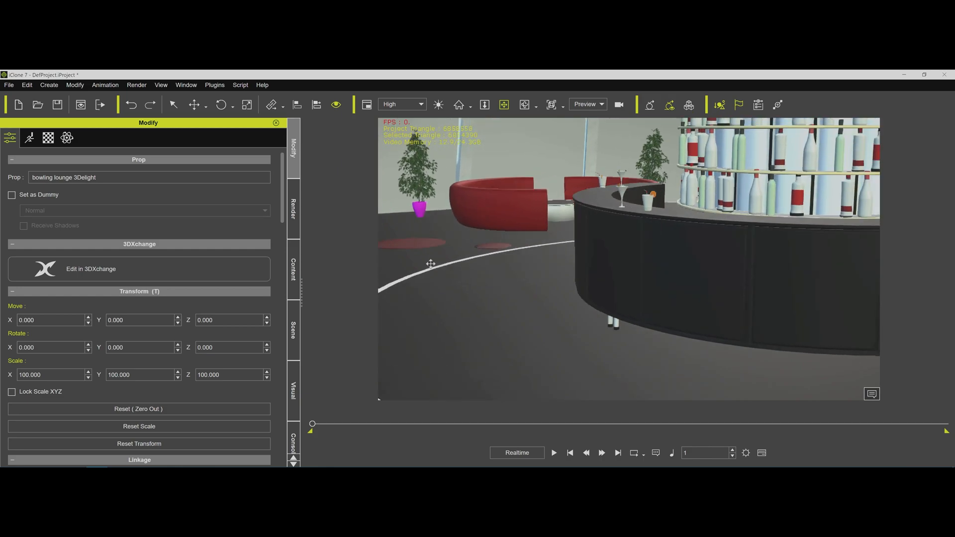
Expand the bowling lounge 3Delight prop in the scene list and select the bar counter sub-prop in the viewport.
left_click(294, 328)
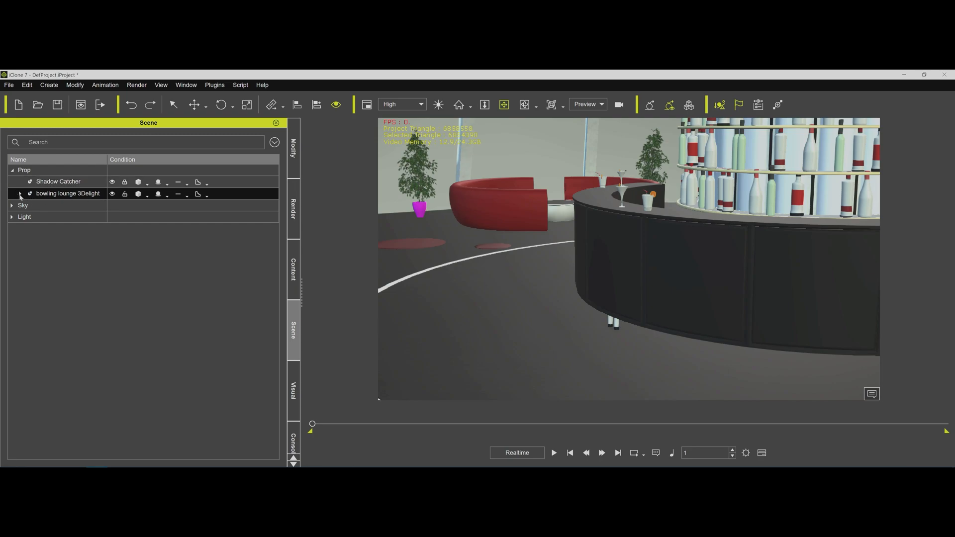
left_click(21, 194)
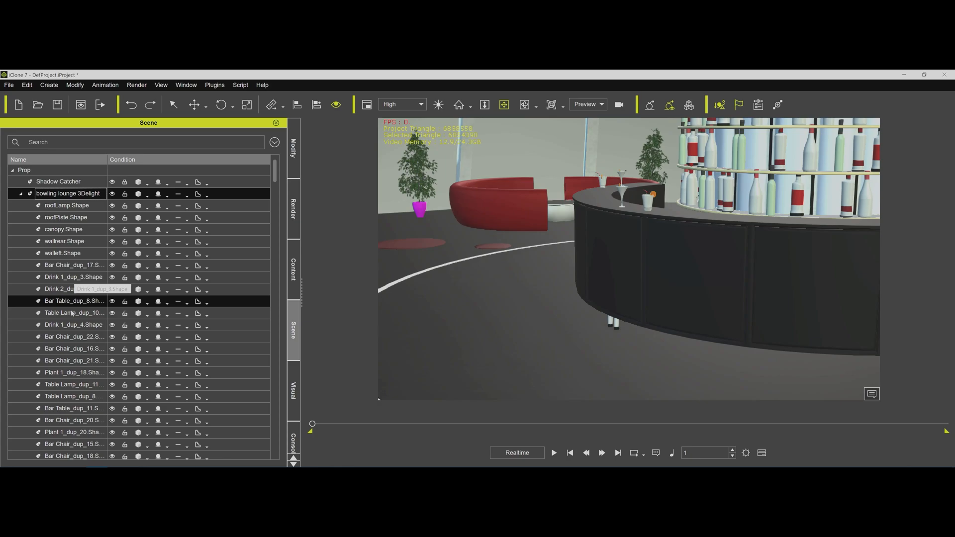
key("q")
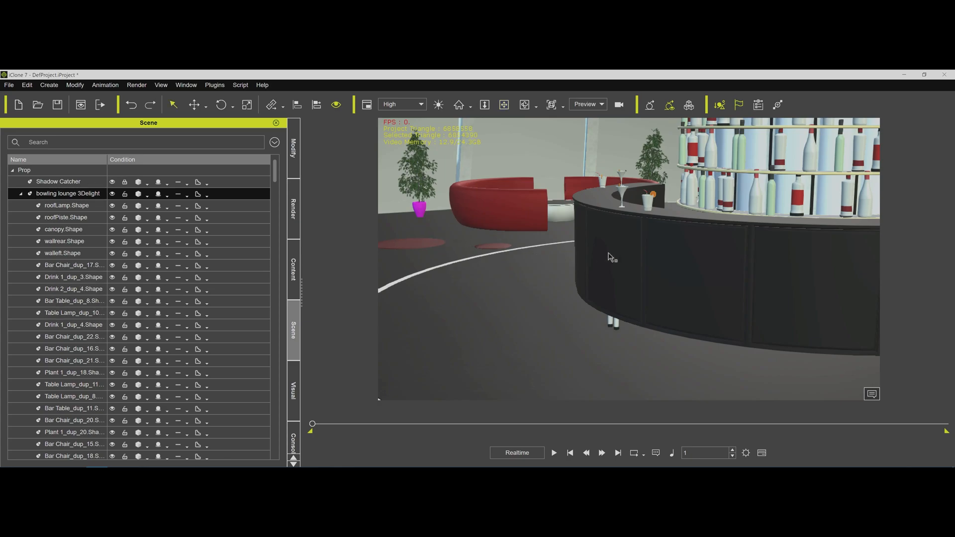
left_click(611, 257)
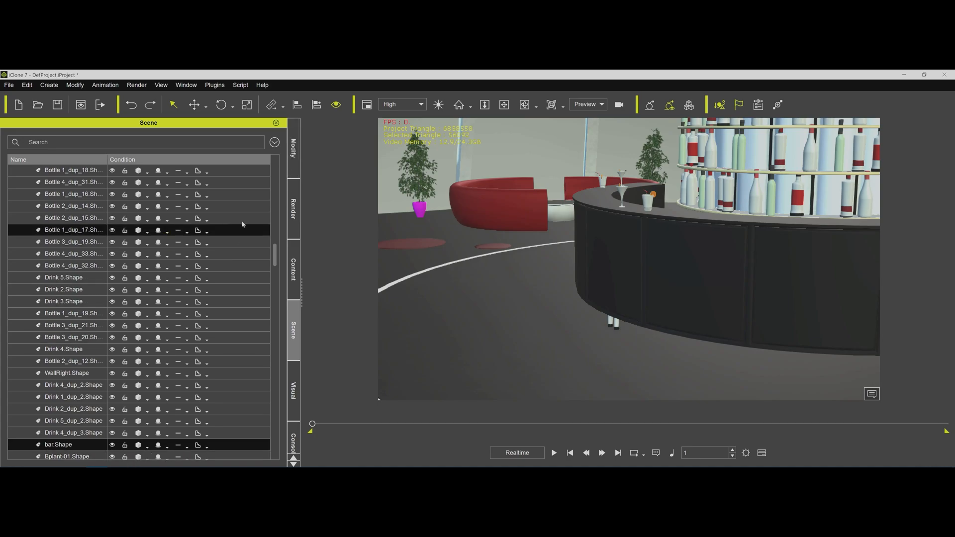
Detach bar.Shape from the bowling lounge 3Delight prop and collapse the lounge's sub-props in the scene list.
left_click(292, 152)
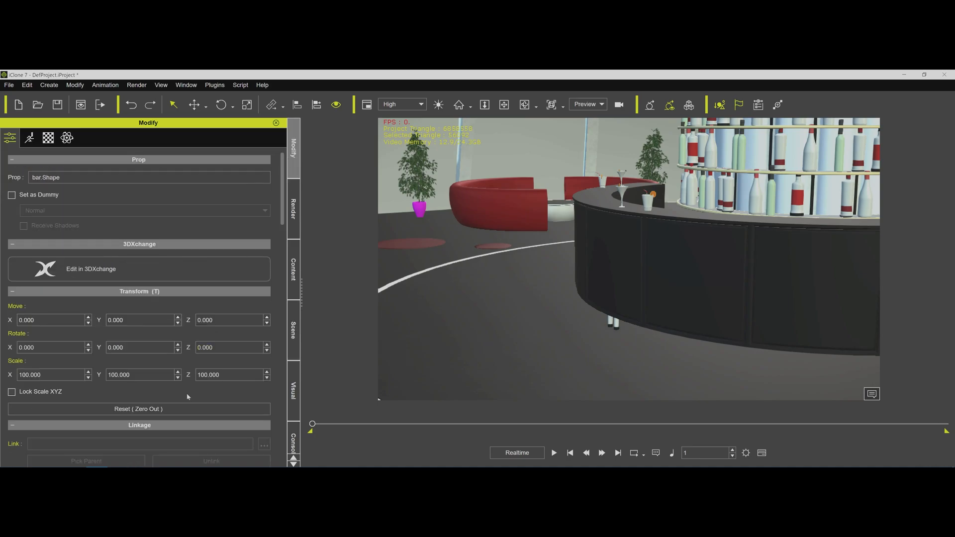
left_click_drag(281, 209, 281, 328)
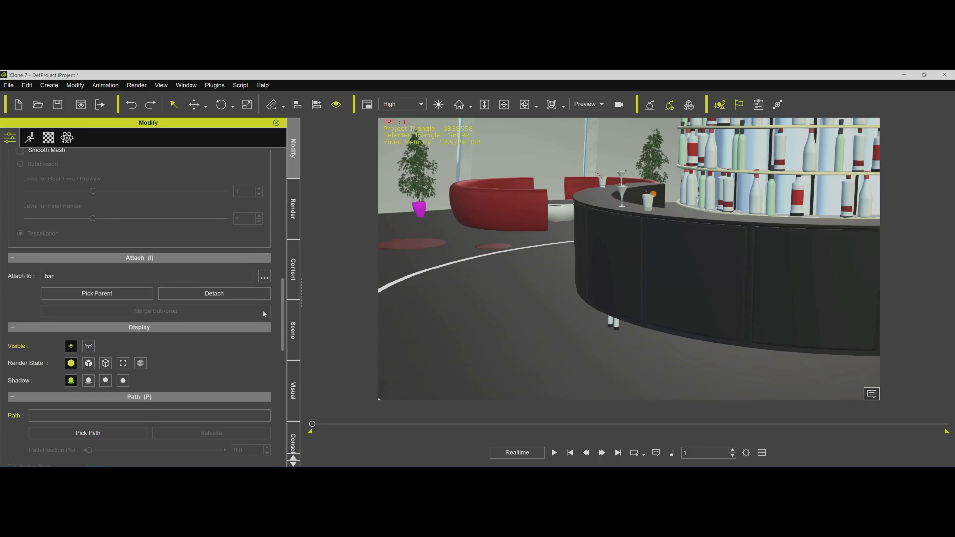
left_click(293, 332)
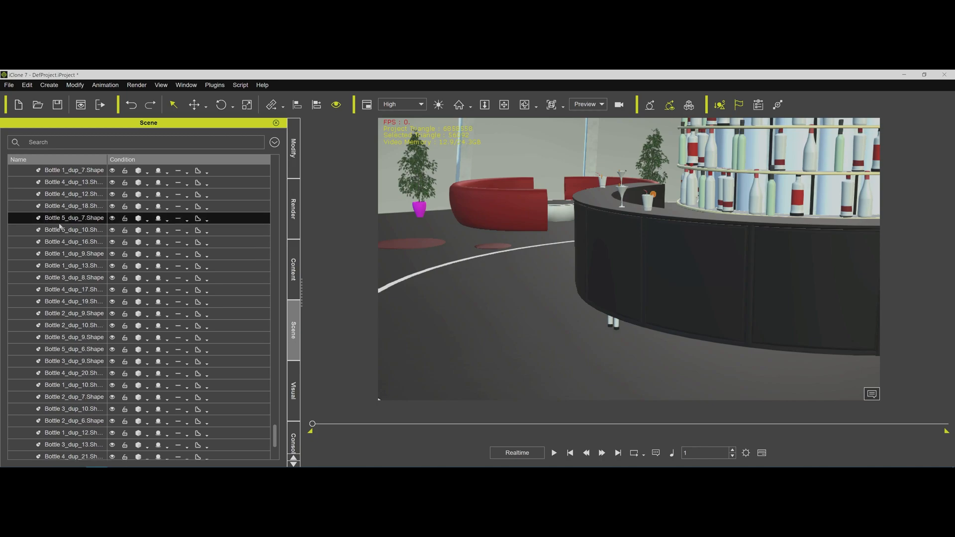
scroll(60, 227, "up", 20)
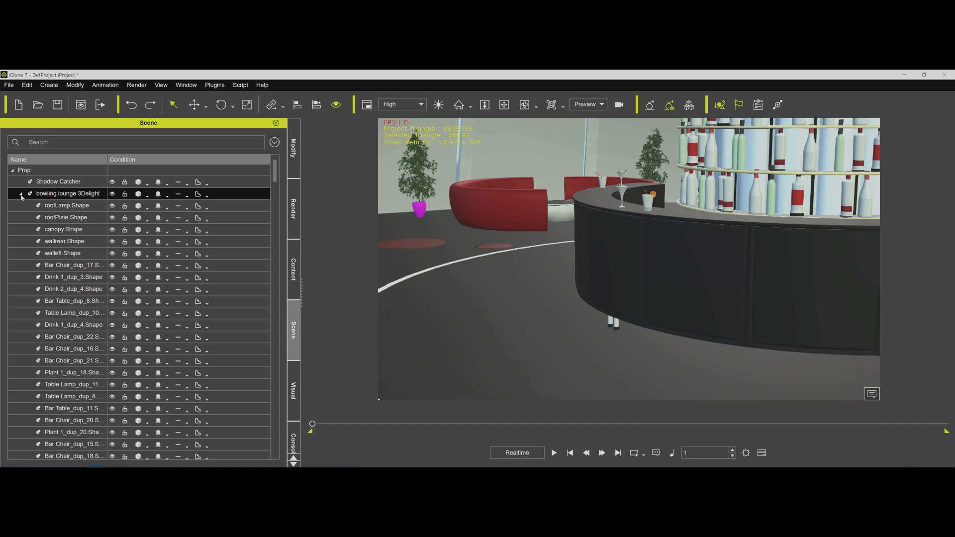
left_click(21, 195)
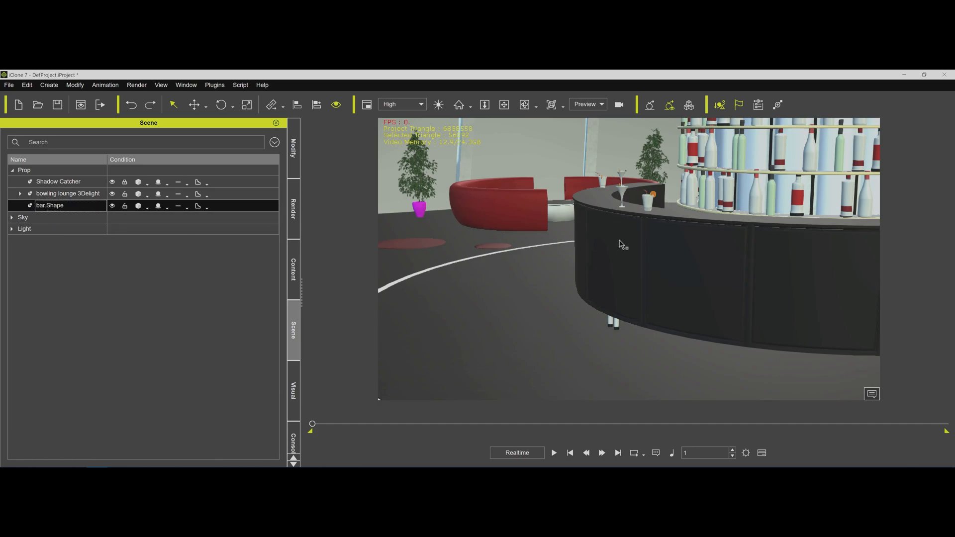
middle_click_drag(703, 230, 516, 240)
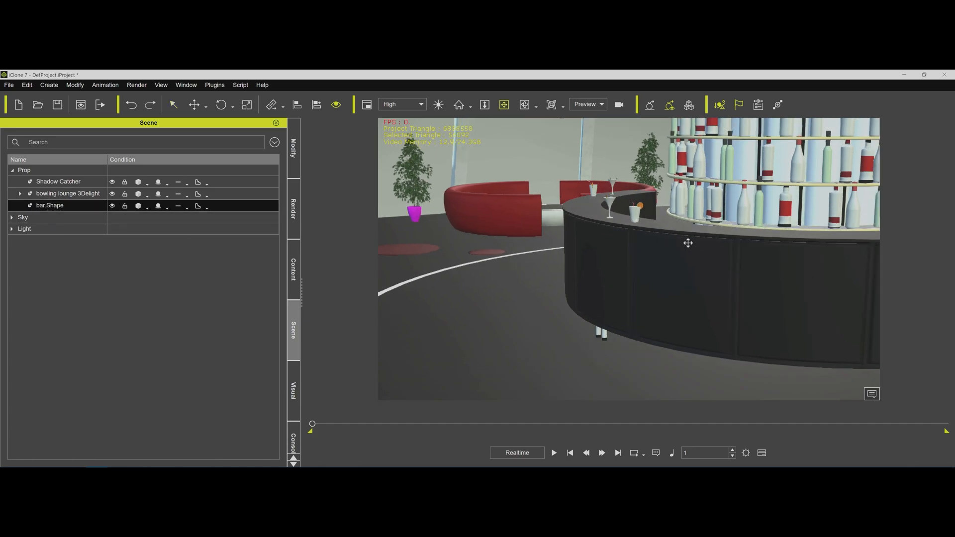
right_click_drag(499, 222, 489, 209)
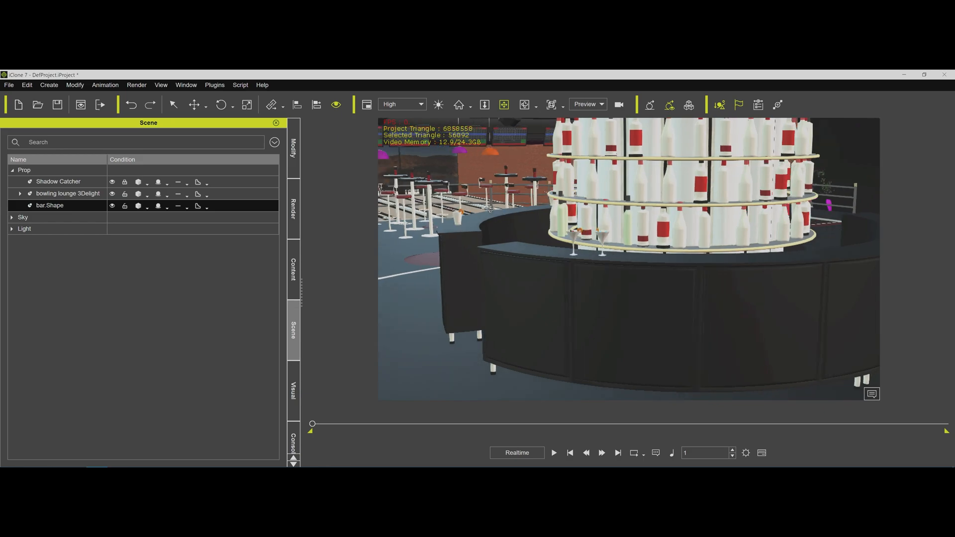
Review the detached bar's BarCenter, Shelf, Platform and Bar materials and their texture maps.
left_click(294, 148)
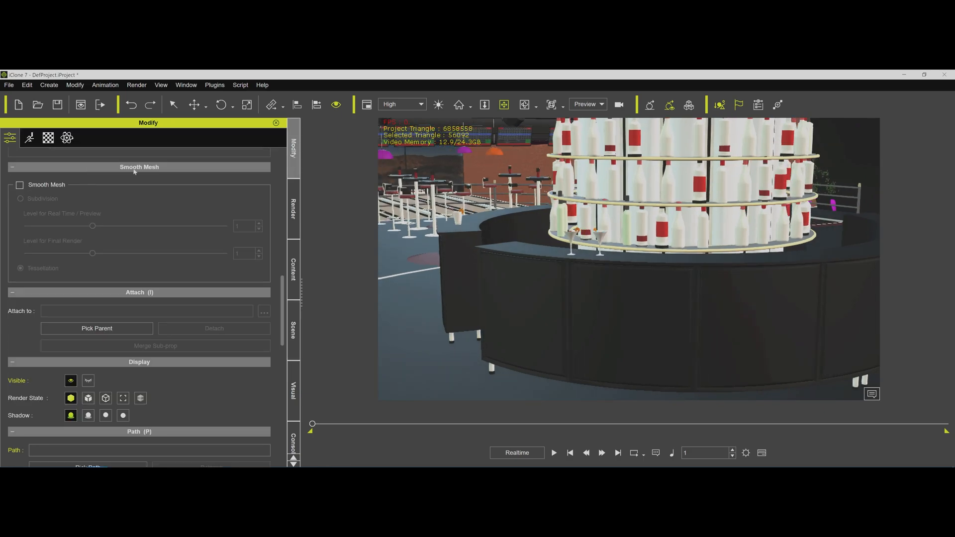
left_click(48, 139)
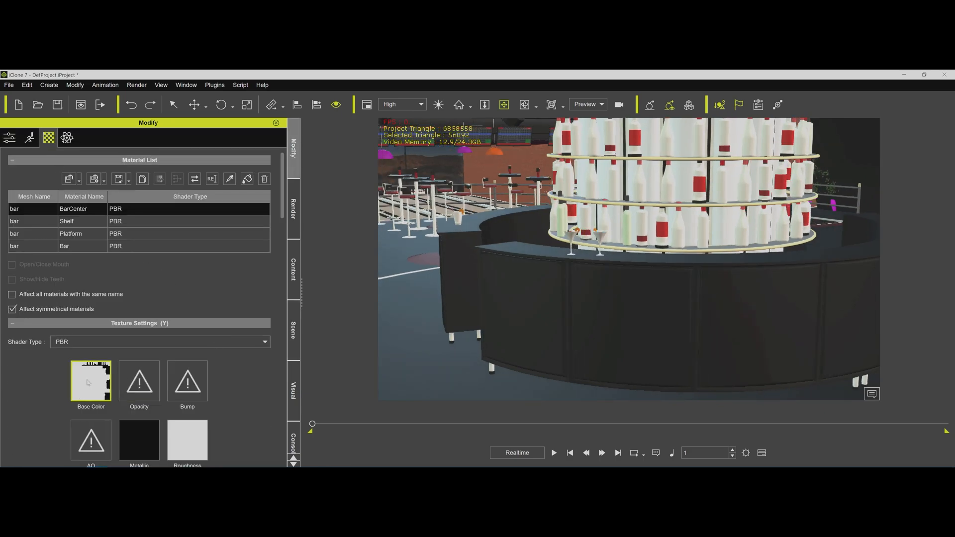
left_click(20, 221)
left_click(22, 233)
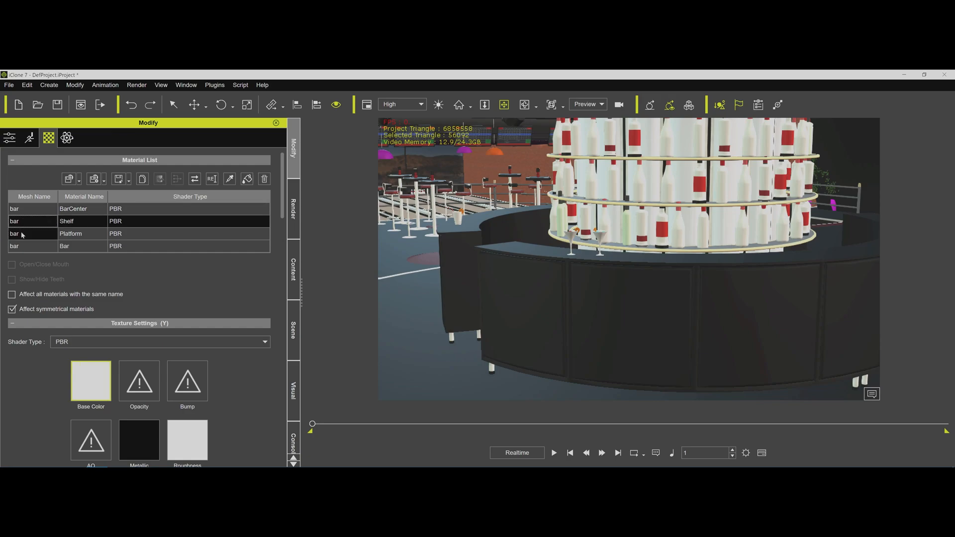
left_click(23, 246)
left_click(20, 209)
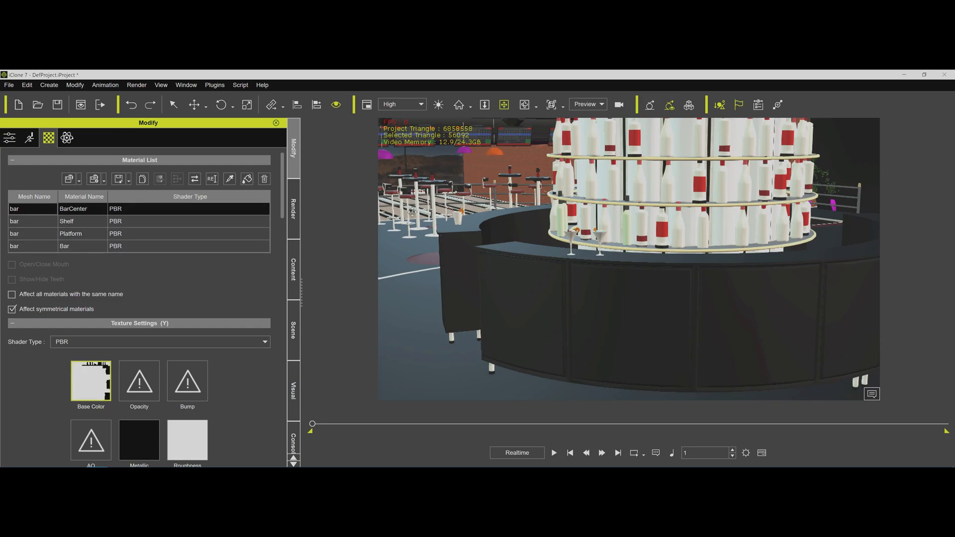
Show the console log and run the Python script ReadDufFile.py.
left_click(294, 440)
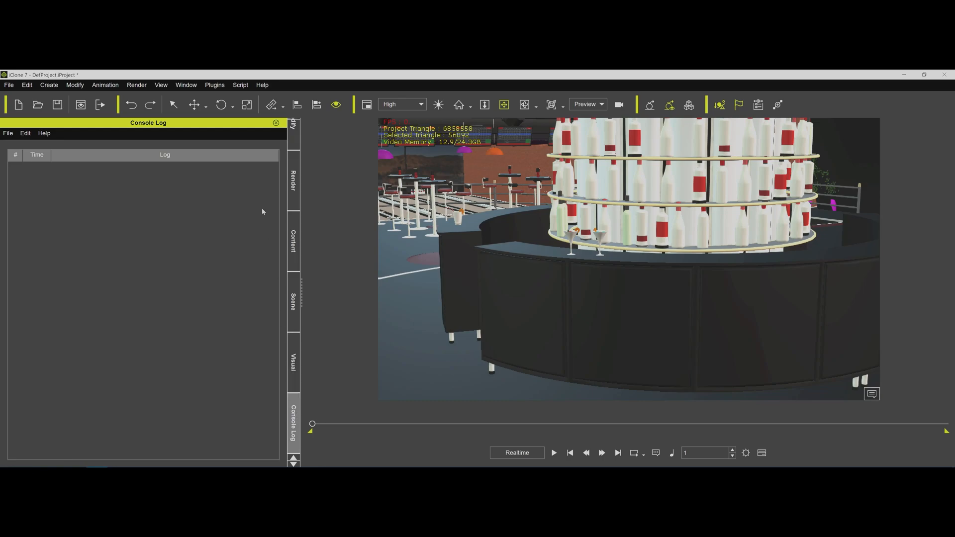
left_click(240, 85)
left_click(266, 98)
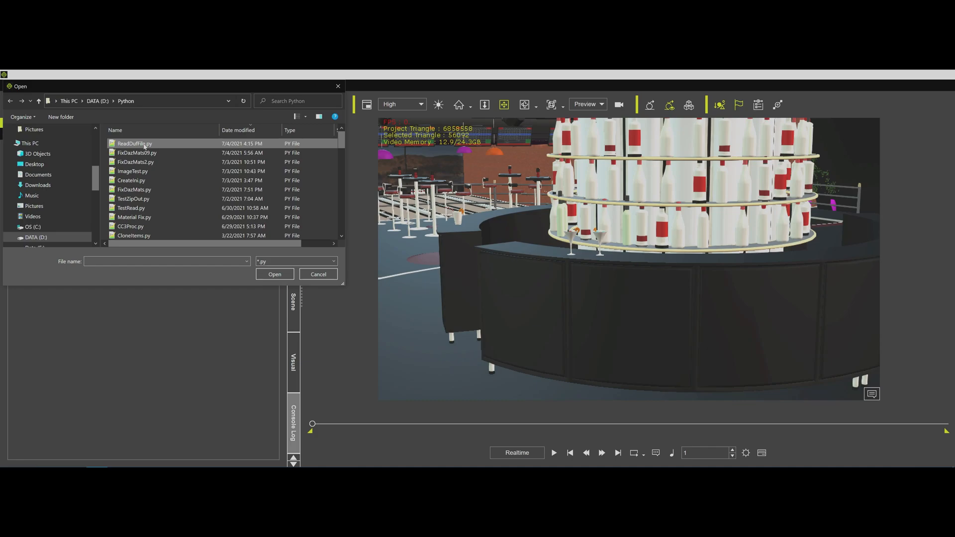
double_click(145, 144)
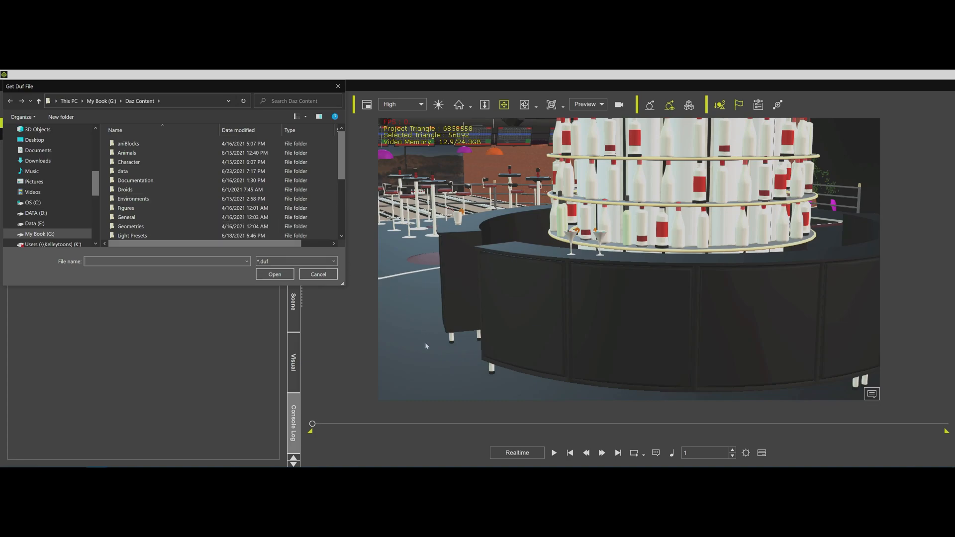
Switch to DAZ Studio, load the Thieves Alley environment, and return to iClone's Get Duf File dialog.
left_click(297, 462)
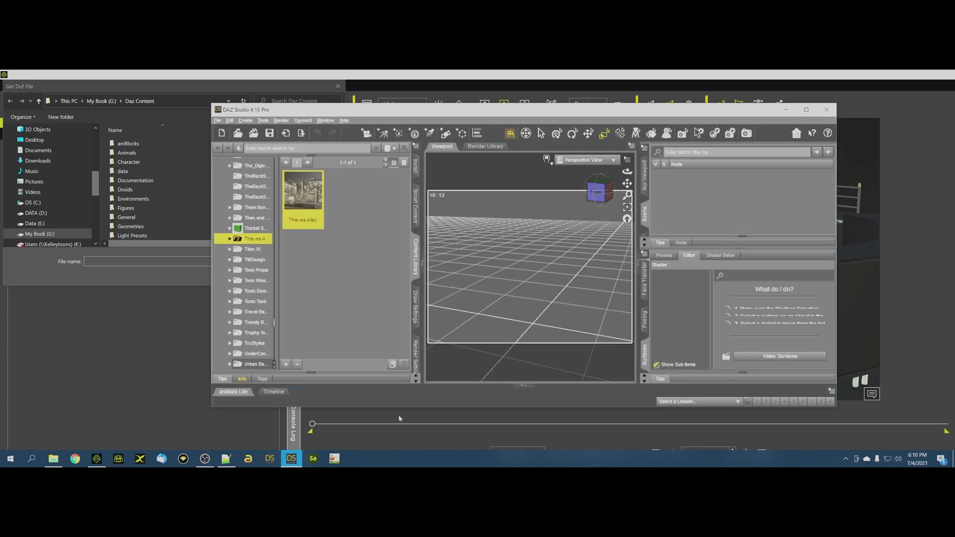
double_click(312, 196)
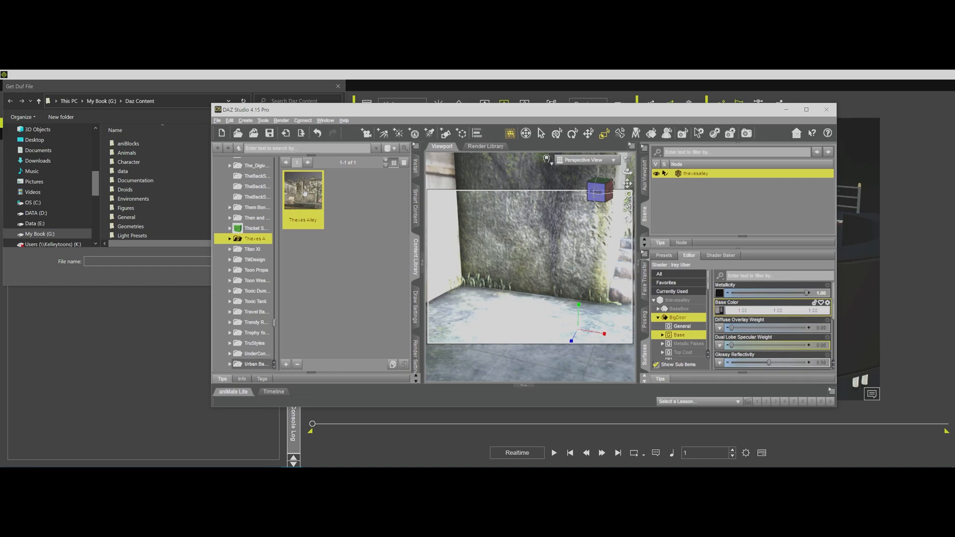
left_click(784, 110)
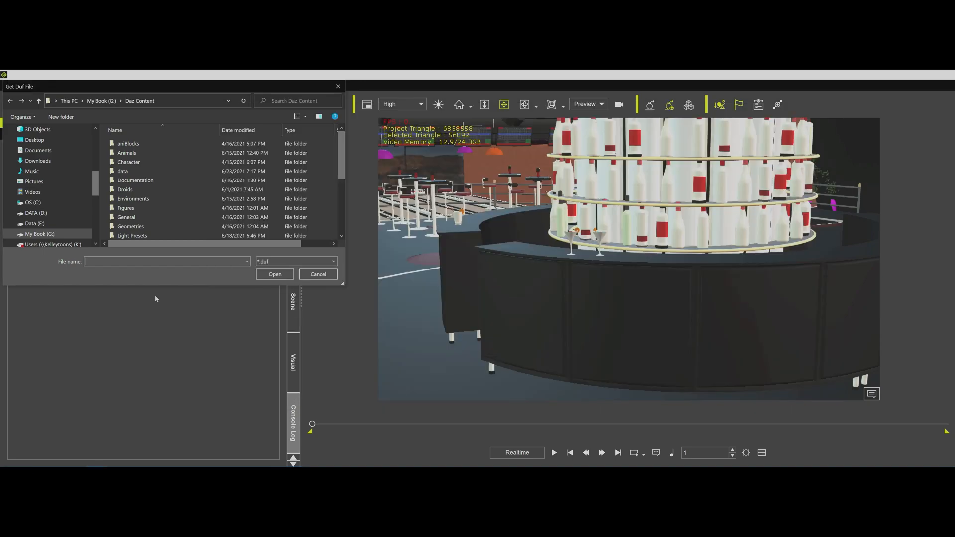
Feed the script Bowling Lounge !sample scene.duf from the Bowling Lounge folder of the Daz Content environments.
double_click(139, 201)
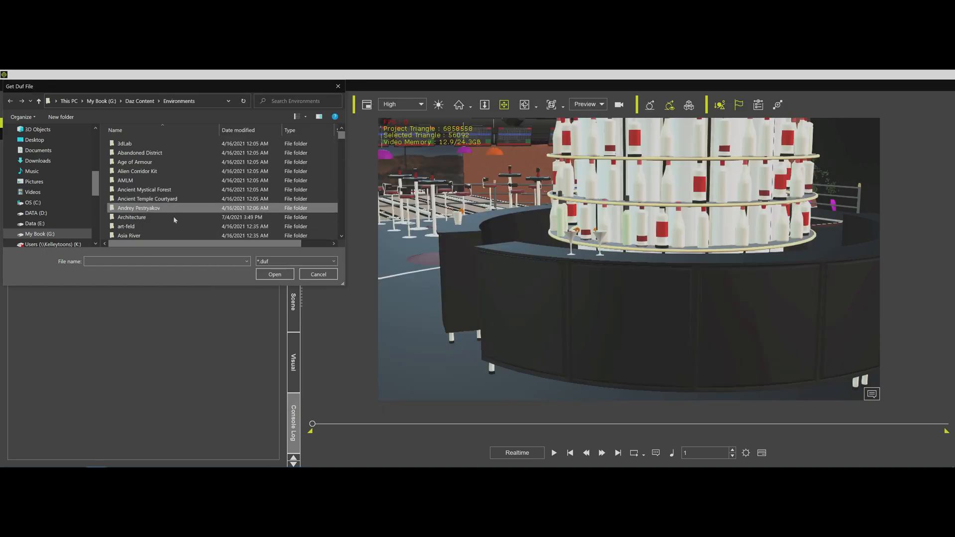
scroll(174, 219, "down", 5)
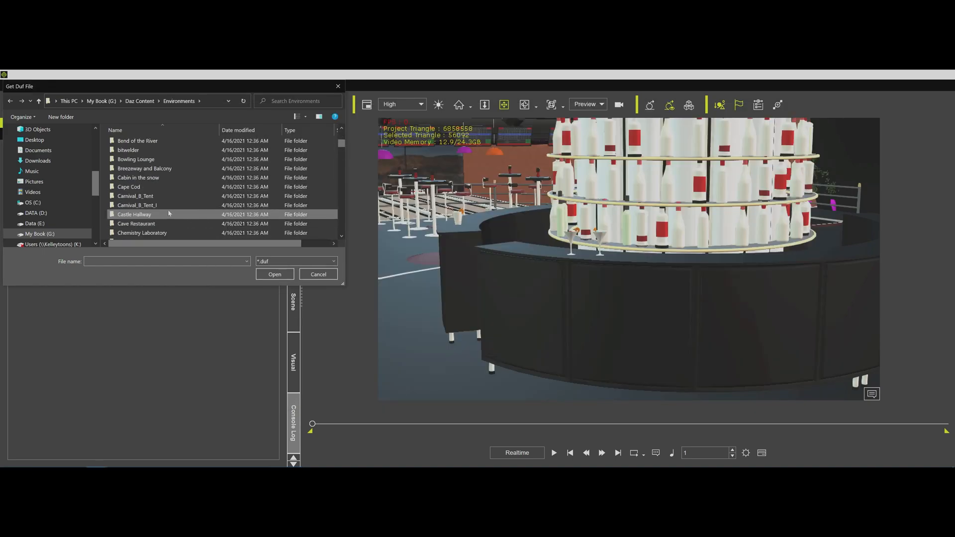
double_click(147, 160)
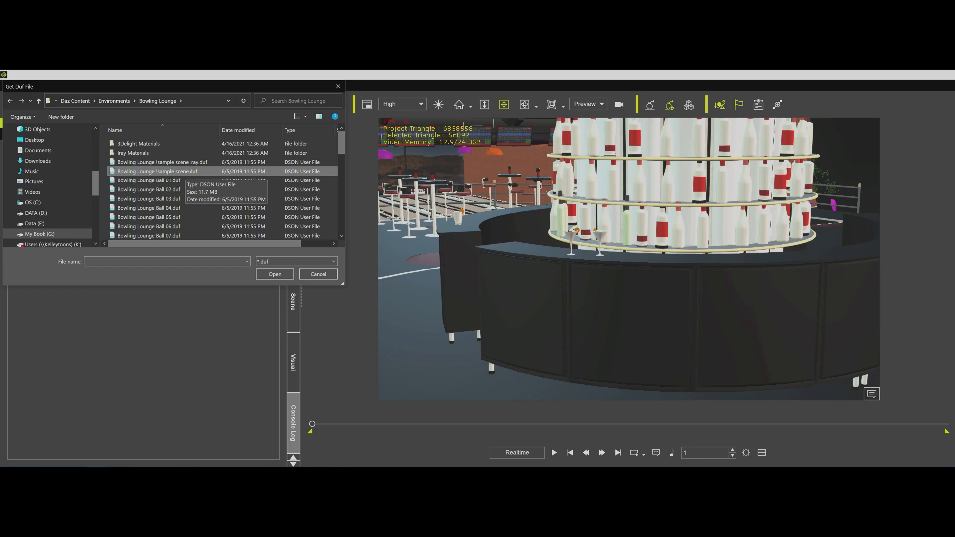
double_click(169, 171)
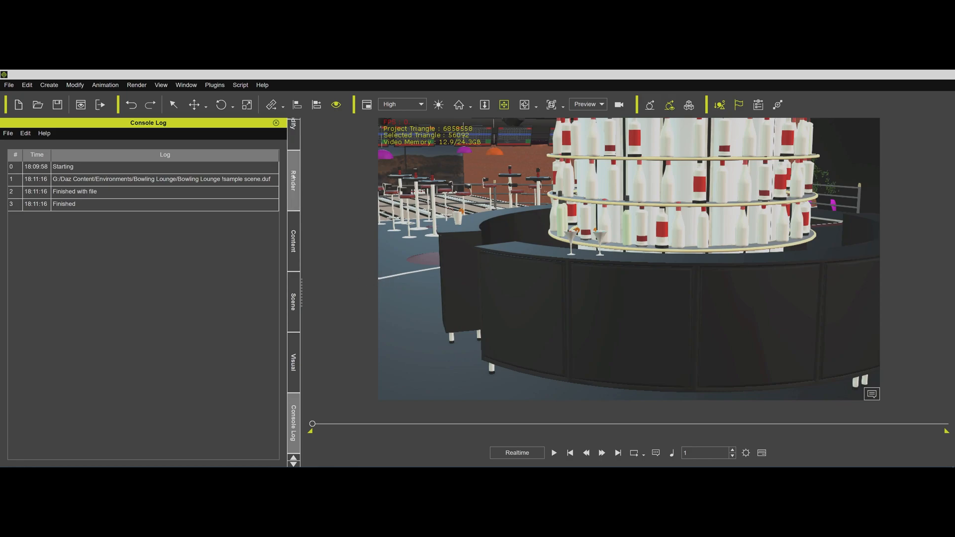
Run ReadDufFile.py again with Bowling Lounge !sample scene Iray.duf as the source file.
left_click(241, 85)
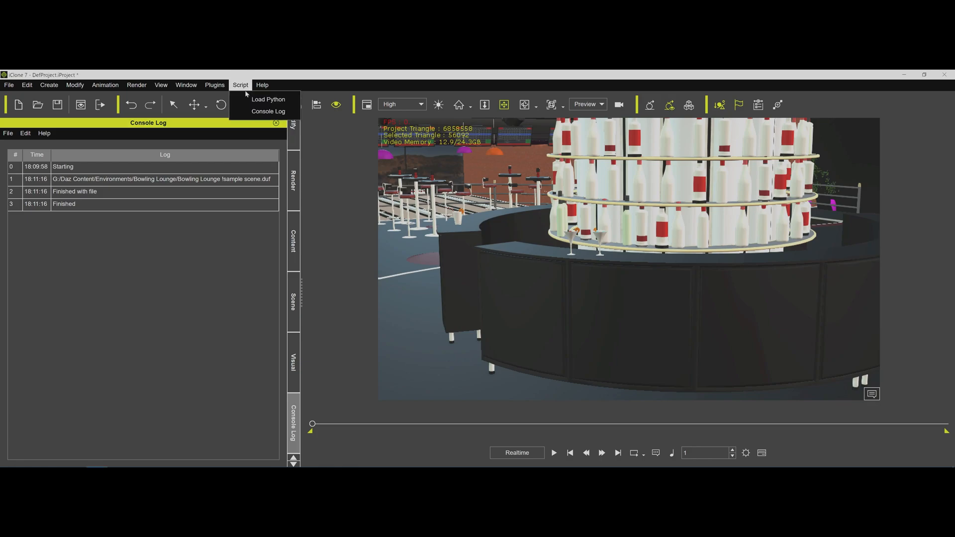
left_click(249, 100)
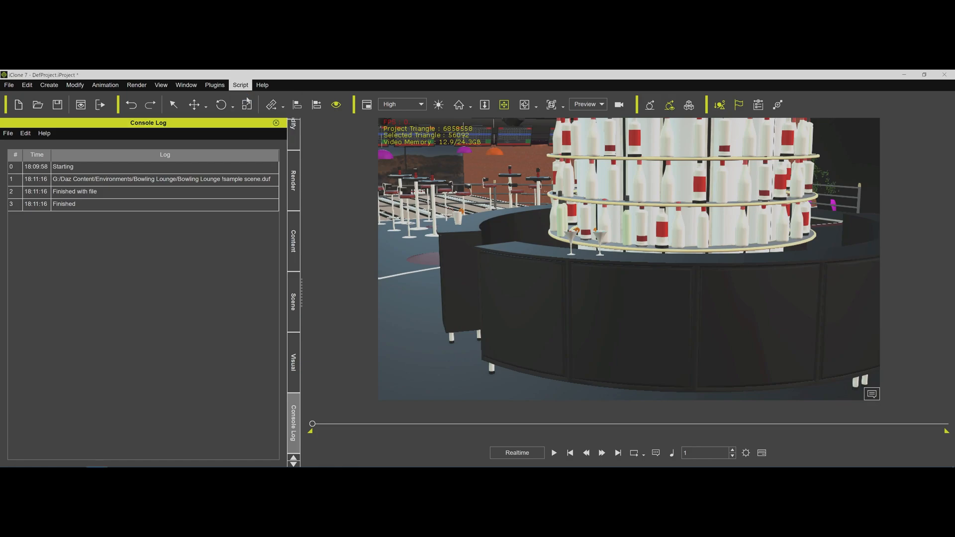
double_click(142, 147)
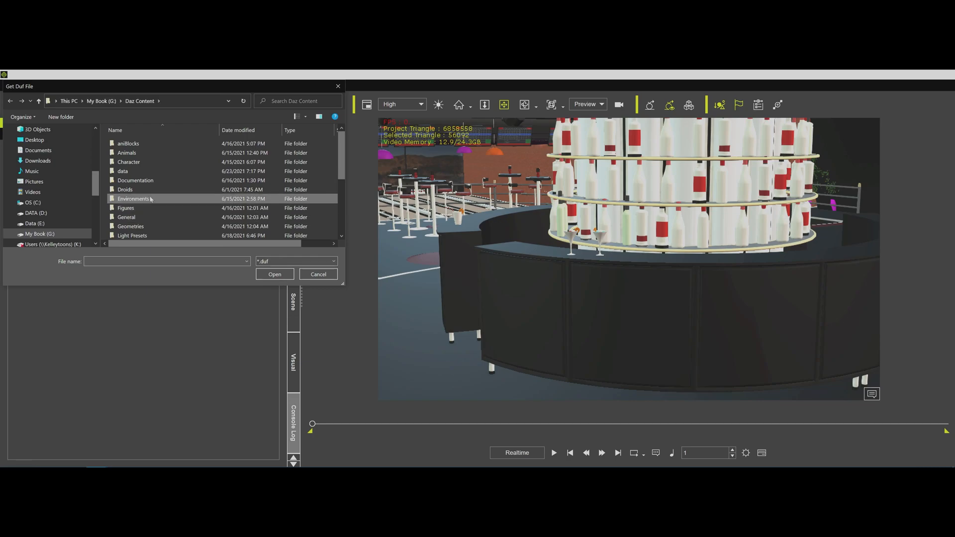
double_click(149, 199)
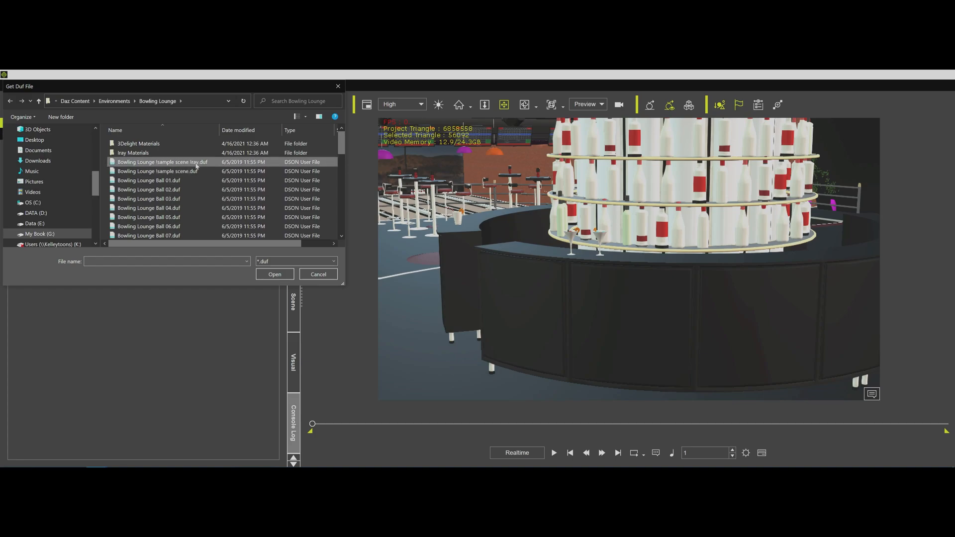
double_click(196, 163)
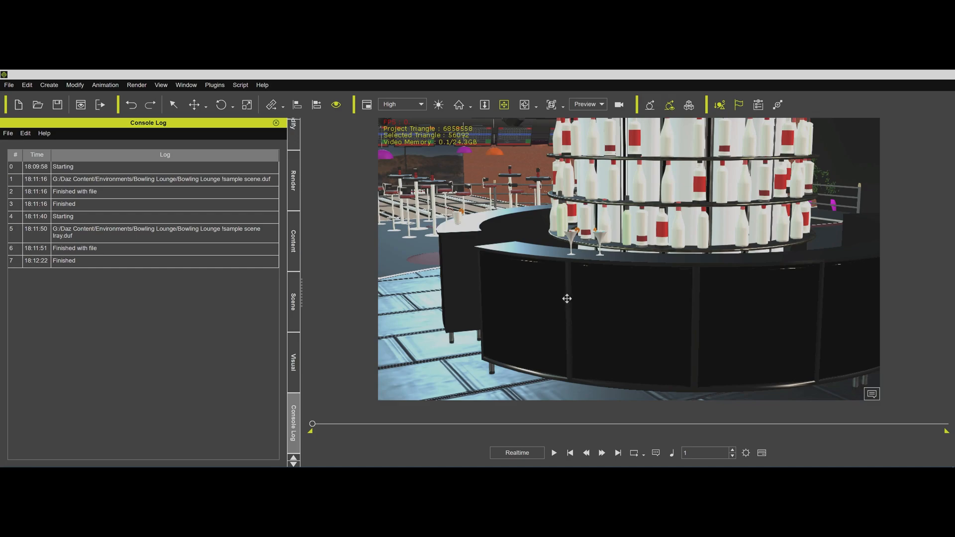
Examine the reworked bar and the texture maps of its BarCenter, Shelf, Platform and Bar materials.
mouse_move(561, 298)
left_mouse_down()
mouse_move(544, 284)
mouse_move(548, 292)
left_mouse_up()
right_click_drag(547, 292, 539, 271)
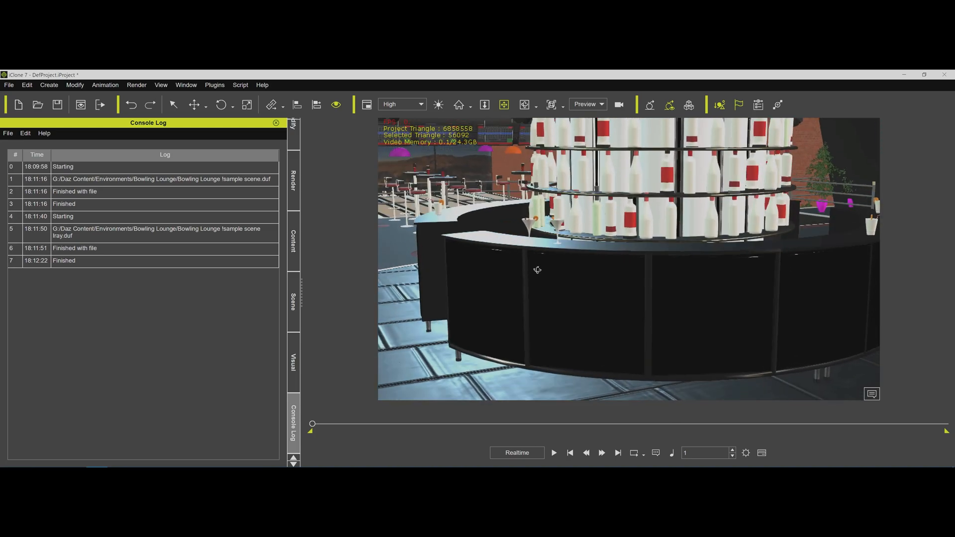
left_click(293, 134)
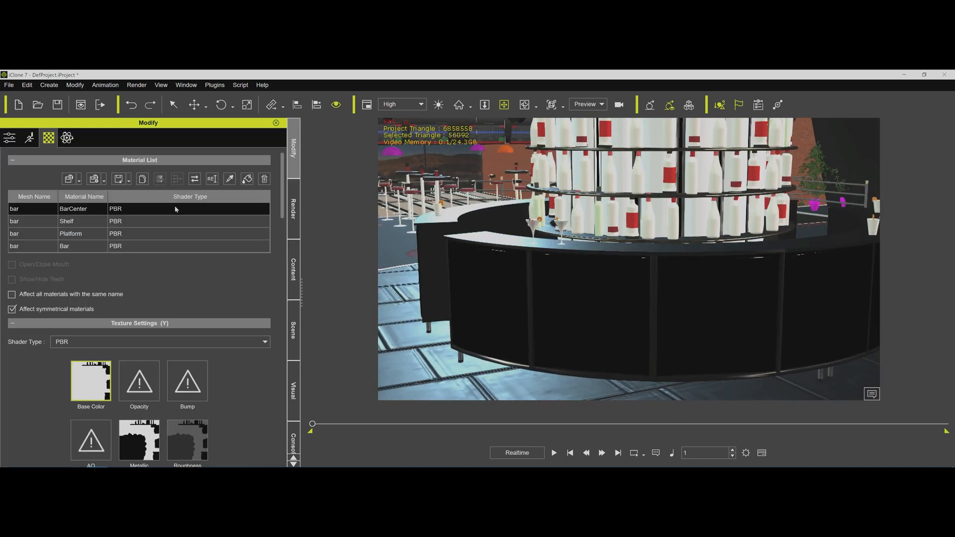
scroll(230, 381, "down", 3)
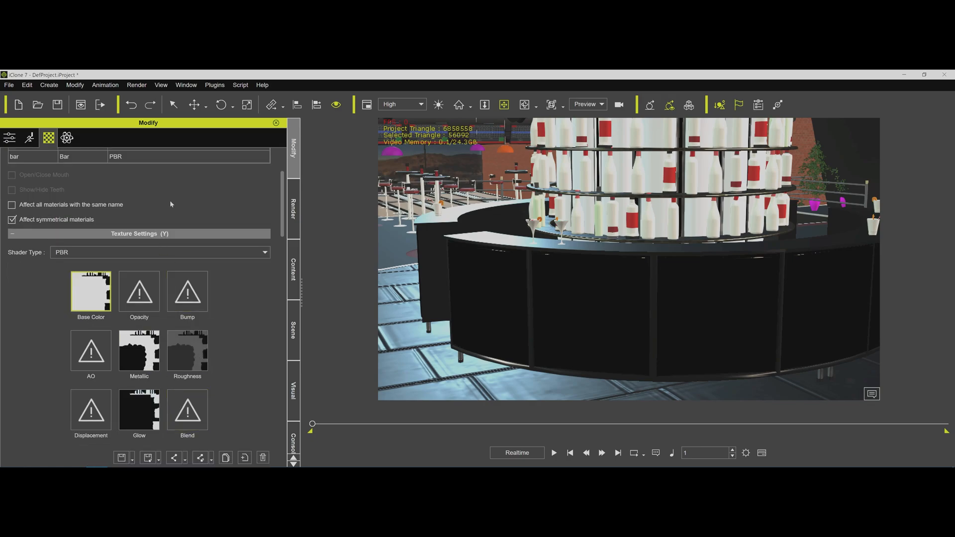
scroll(170, 200, "up", 3)
left_click(18, 221)
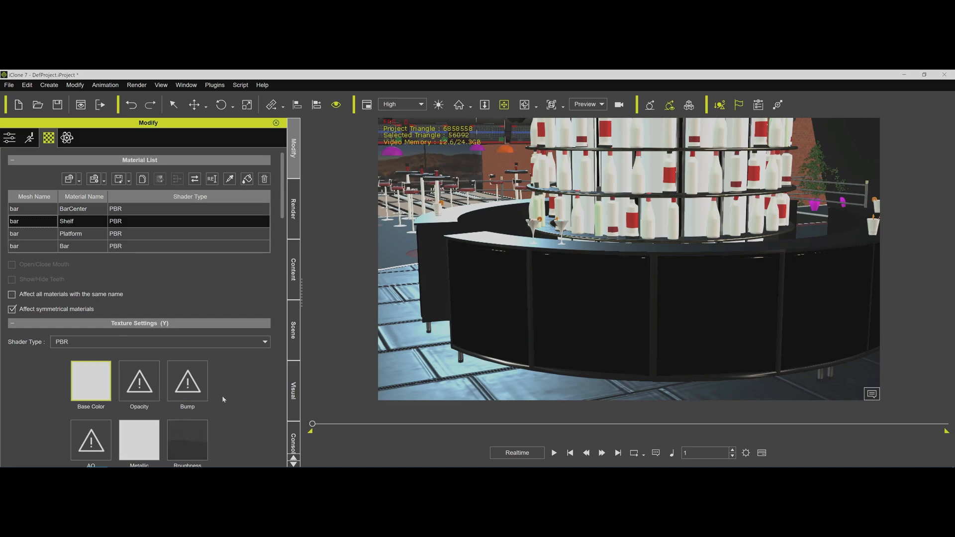
scroll(222, 396, "down", 1)
left_click(34, 204)
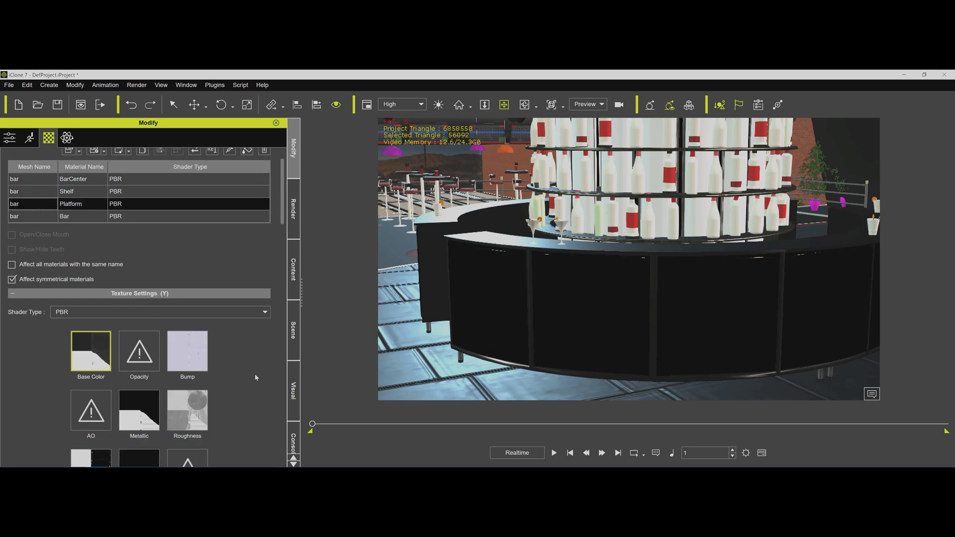
scroll(235, 344, "down", 1)
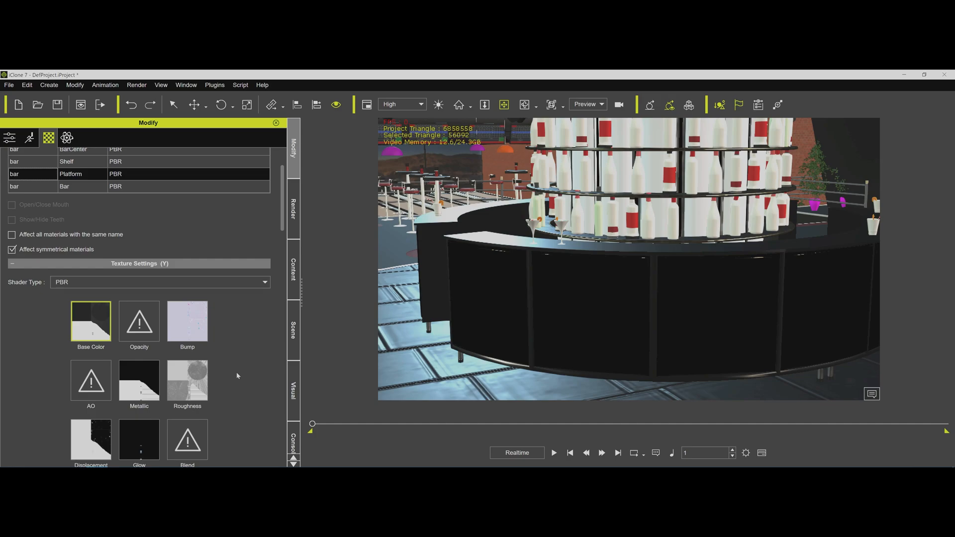
scroll(225, 347, "up", 1)
left_click(47, 216)
scroll(224, 378, "down", 2)
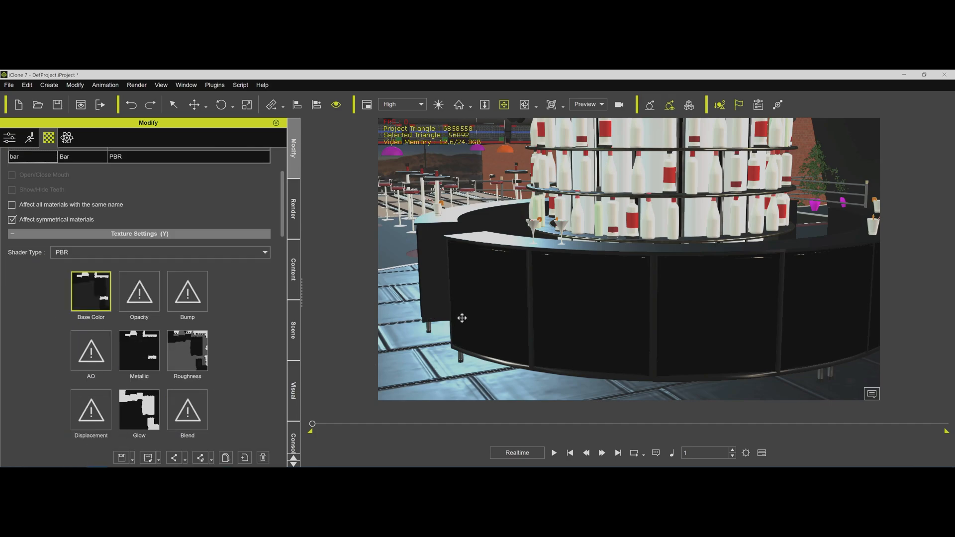
Select the roof section carrying the TV screens above the lanes, and check roofPiste.Shape by toggling its visibility off and on.
right_click_drag(672, 317, 592, 260)
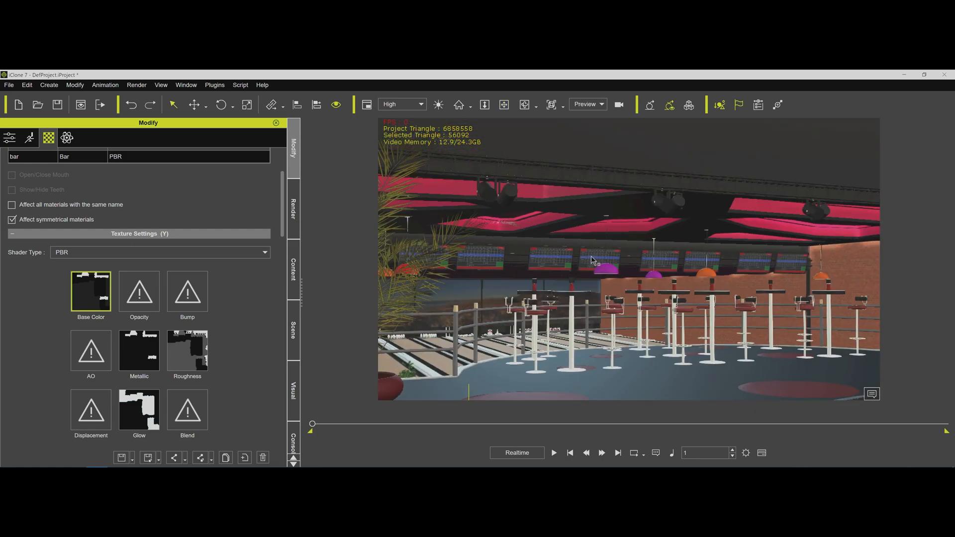
left_click(592, 259)
left_click(591, 260)
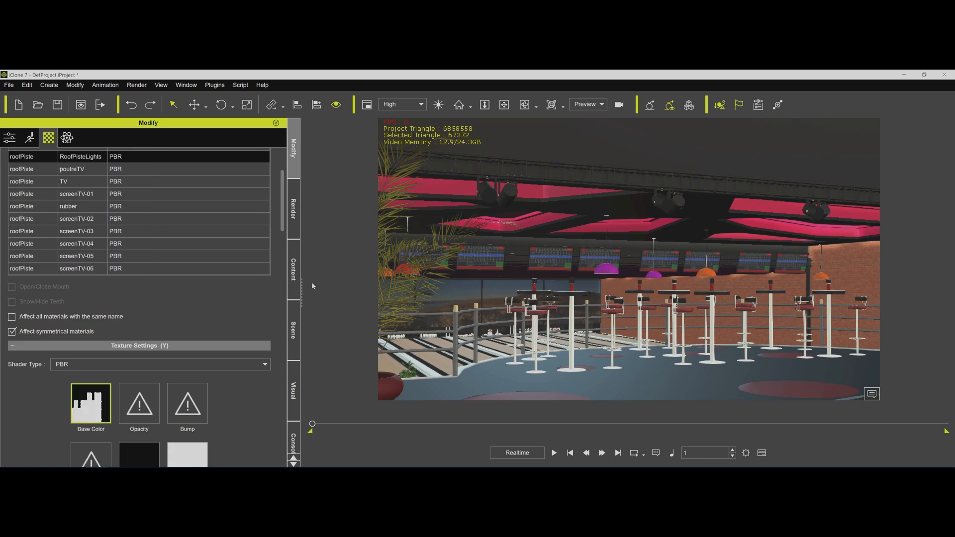
left_click(294, 329)
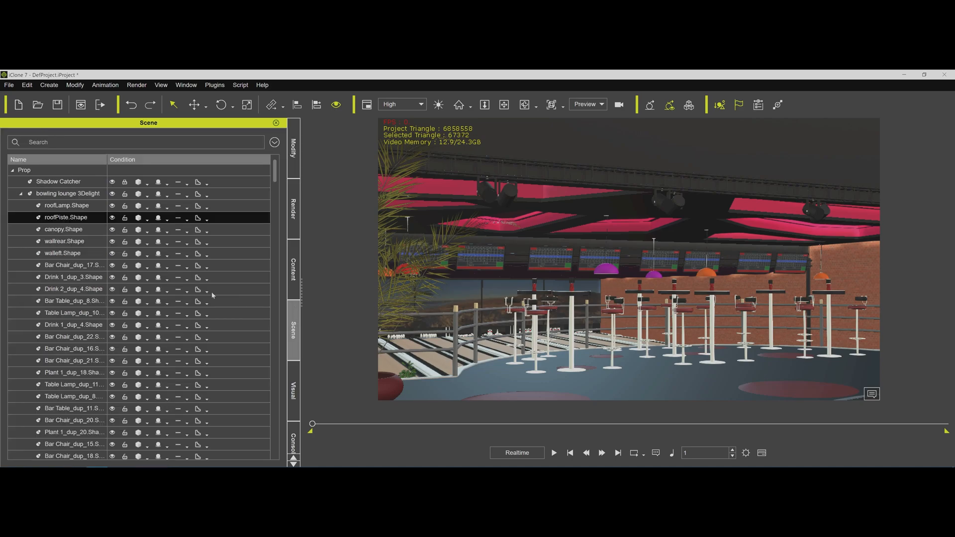
left_click(113, 219)
left_click(112, 219)
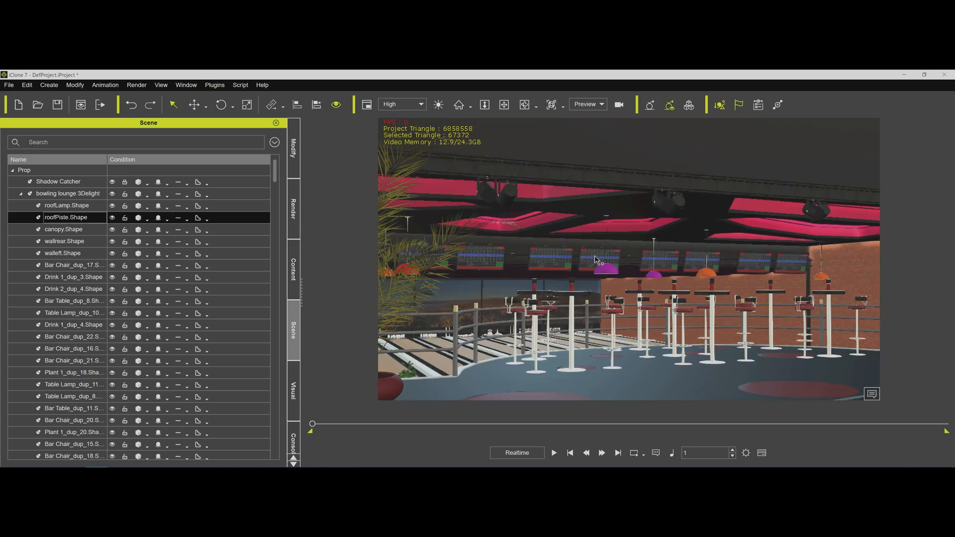
Detach roofPiste.Shape from the bowling lounge 3Delight prop and collapse the lounge's sub-props in the scene list.
left_click(292, 167)
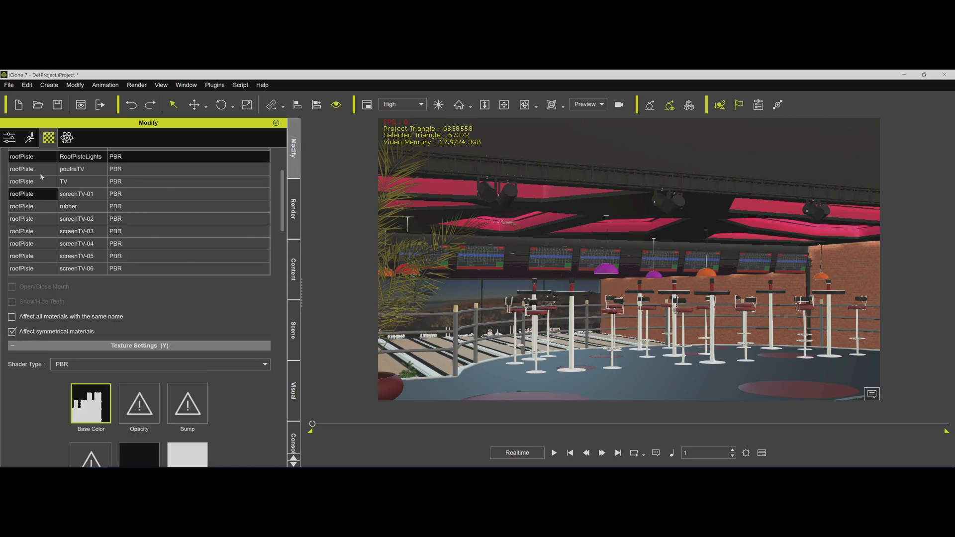
left_click(9, 138)
scroll(197, 341, "down", 3)
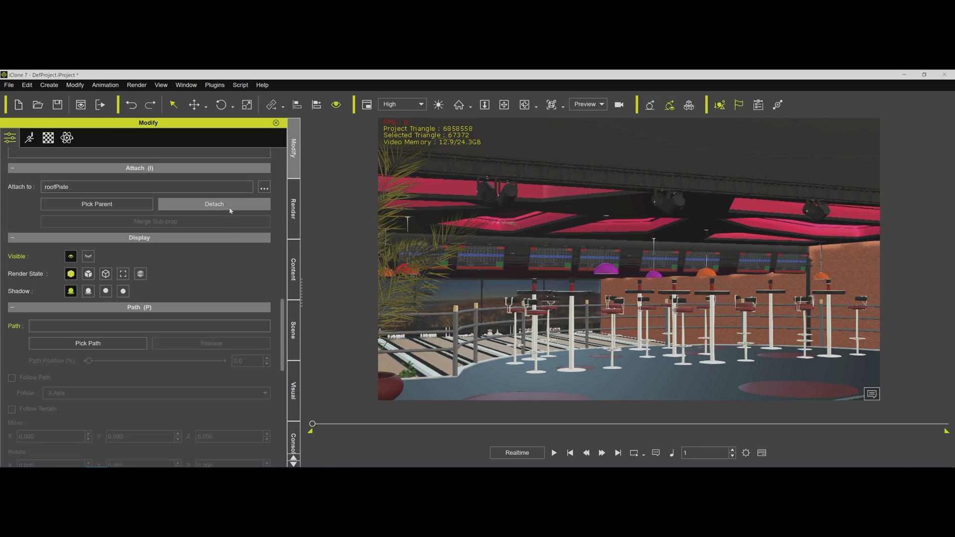
left_click(214, 204)
scroll(199, 279, "up", 1)
left_click(293, 329)
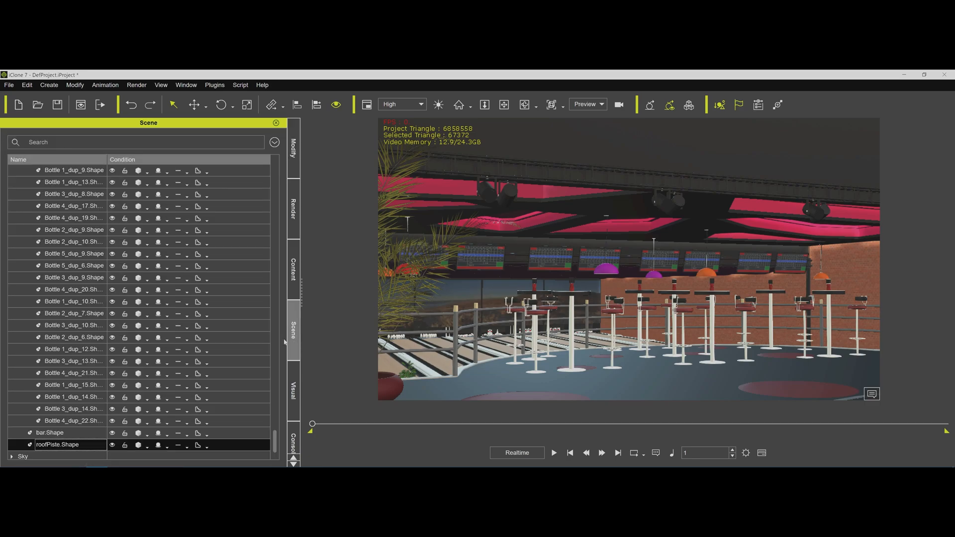
scroll(40, 265, "up", 15)
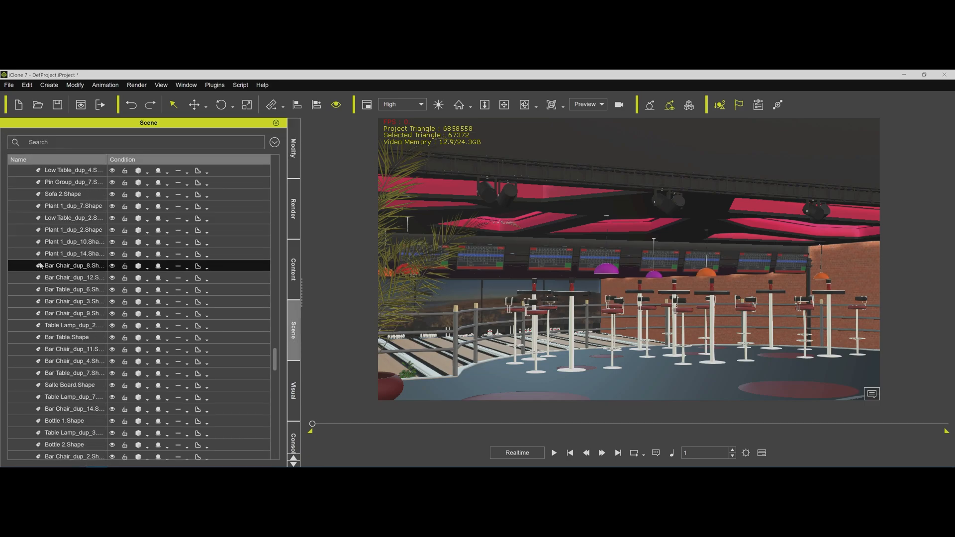
scroll(40, 264, "up", 12)
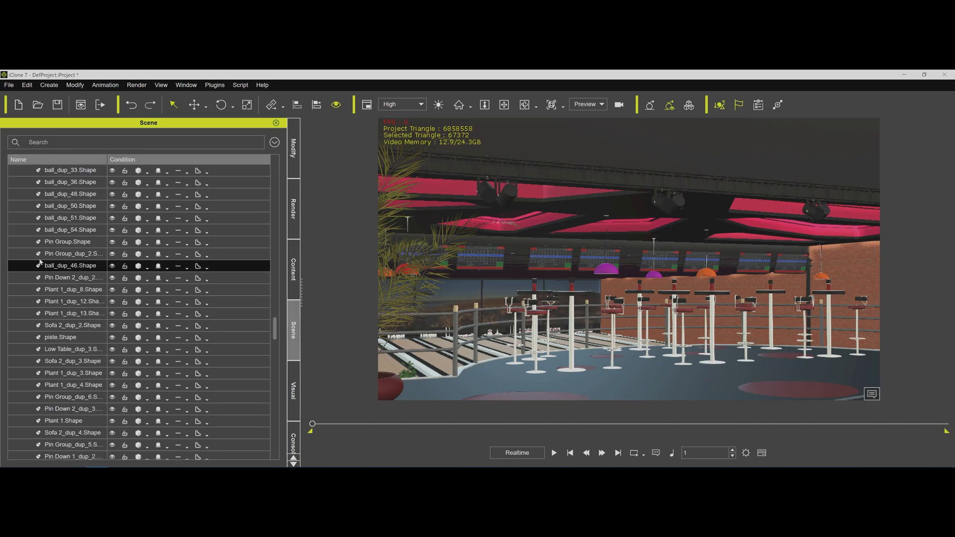
scroll(39, 263, "up", 20)
left_click(20, 194)
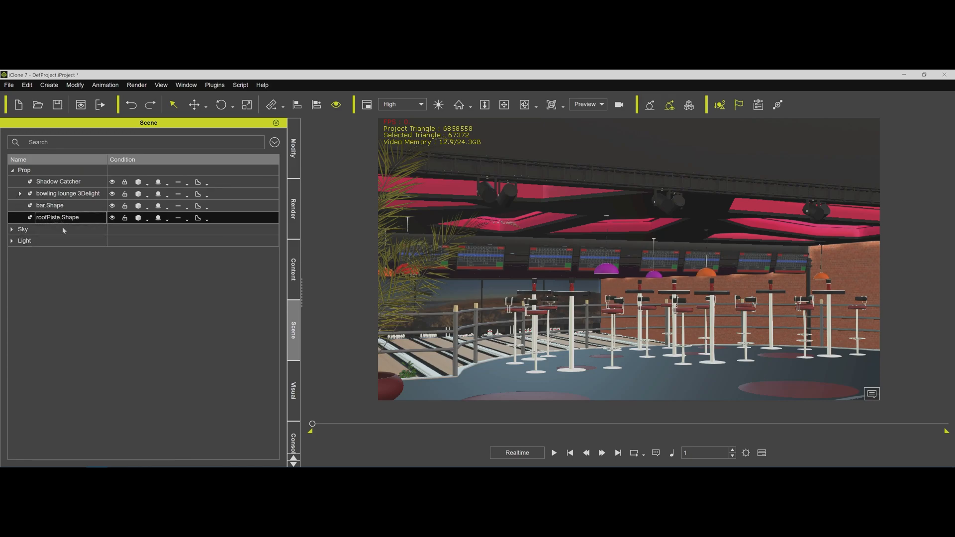
Run ReadDufFile.py on the detached roofPiste.Shape with Bowling Lounge !sample scene Iray.duf as the source file.
left_click(294, 438)
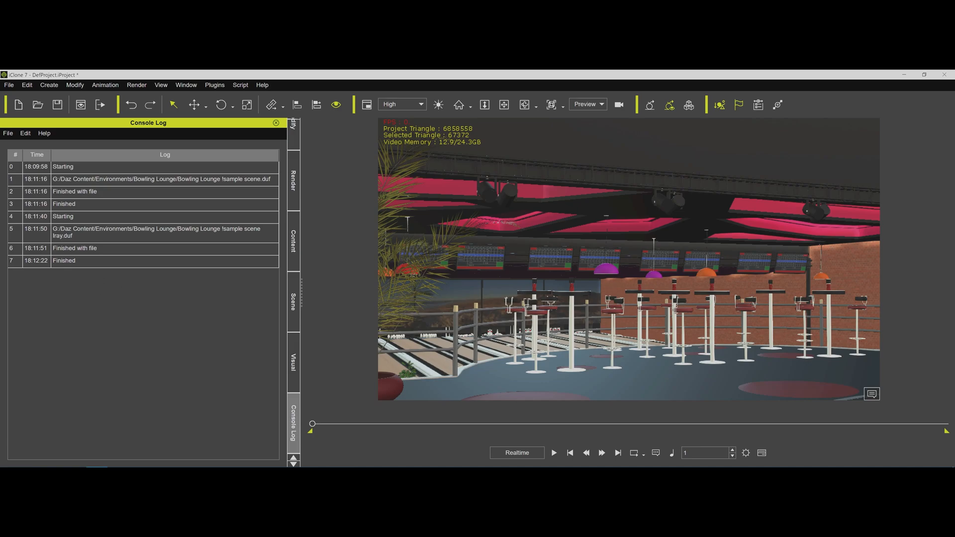
left_click(240, 86)
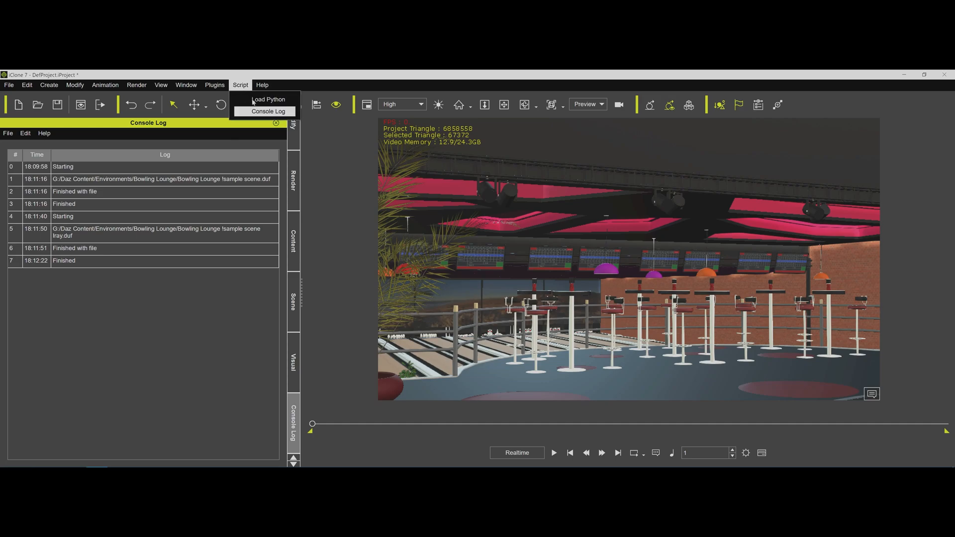
left_click(253, 101)
double_click(158, 145)
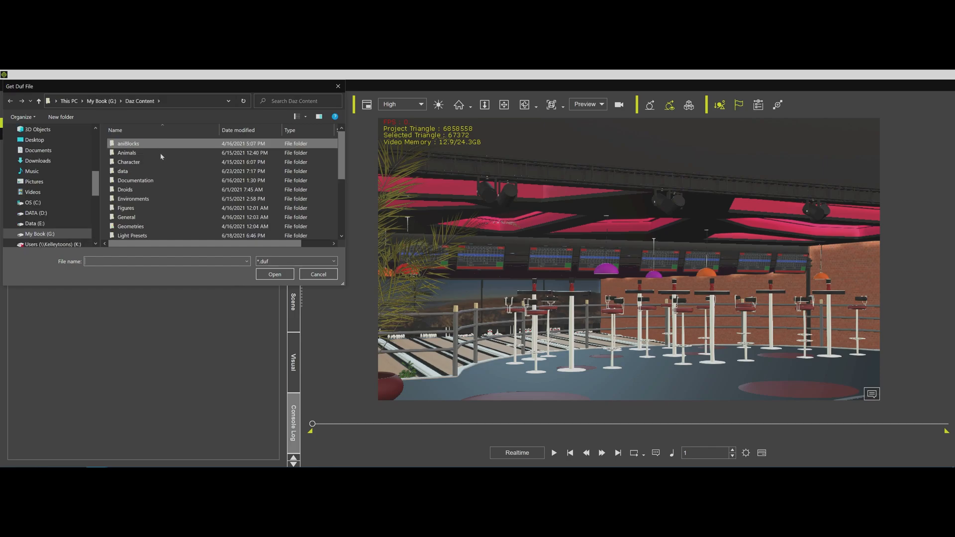
double_click(156, 199)
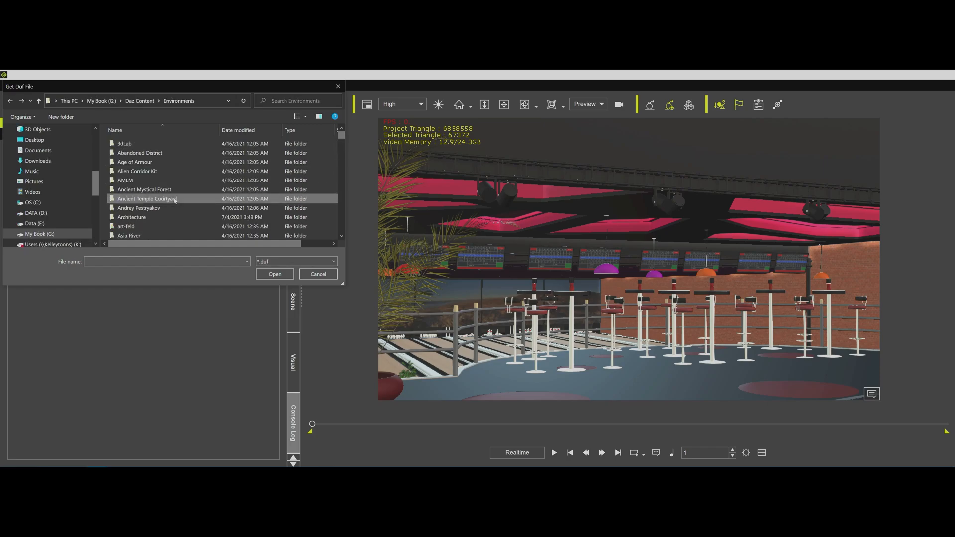
scroll(159, 184, "down", 5)
double_click(151, 164)
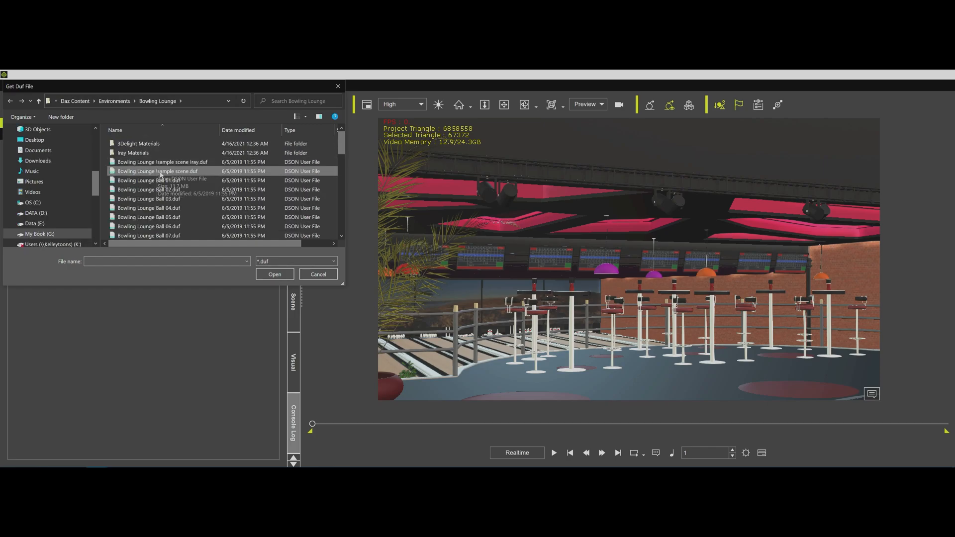
left_click(321, 273)
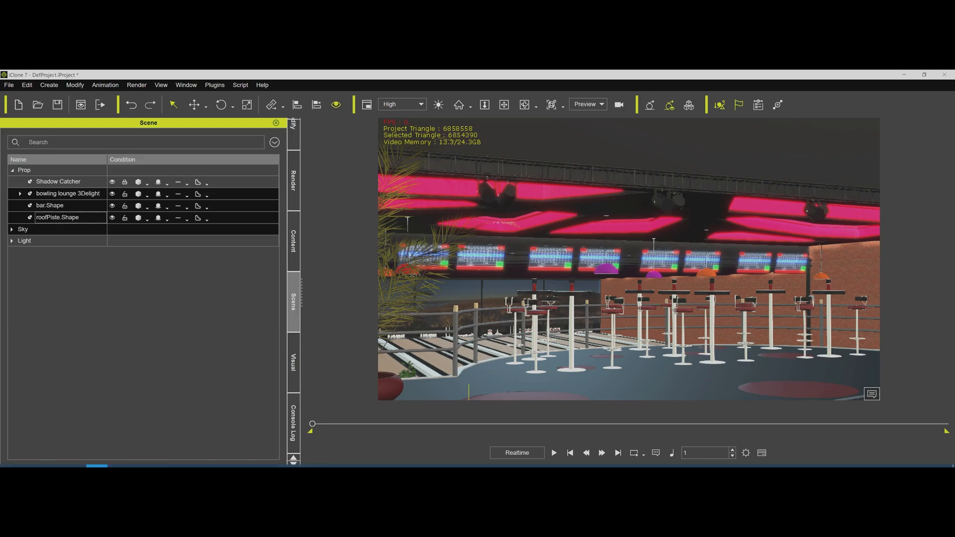
Delete the bowling lounge, bar and roof props, import T-800.fbx from the Exports folder and frame the model.
mouse_move(45, 467)
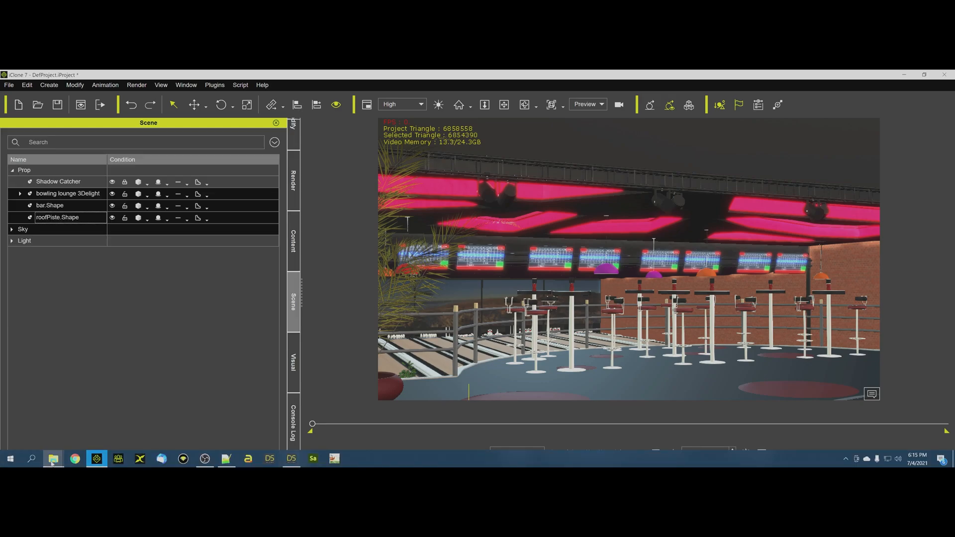
left_click(85, 436)
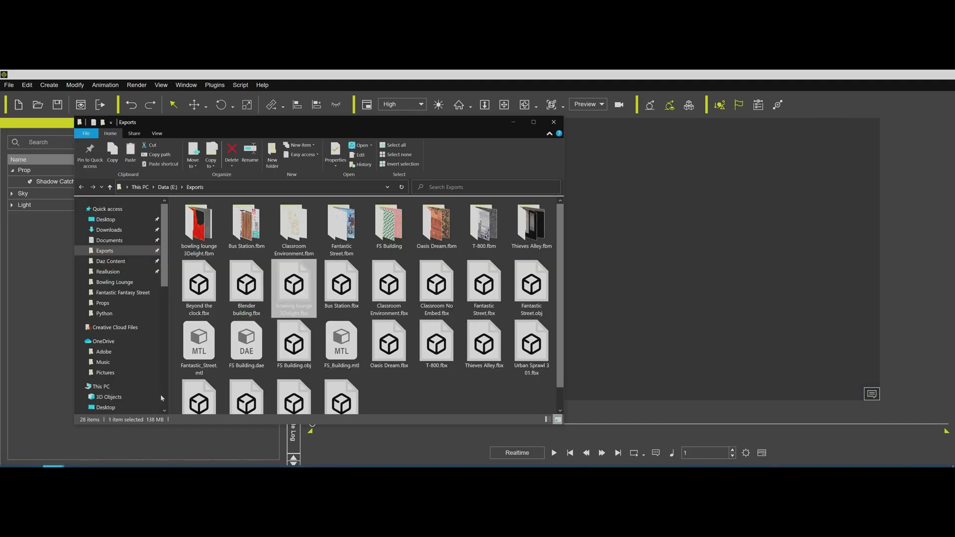
left_click_drag(436, 343, 626, 296)
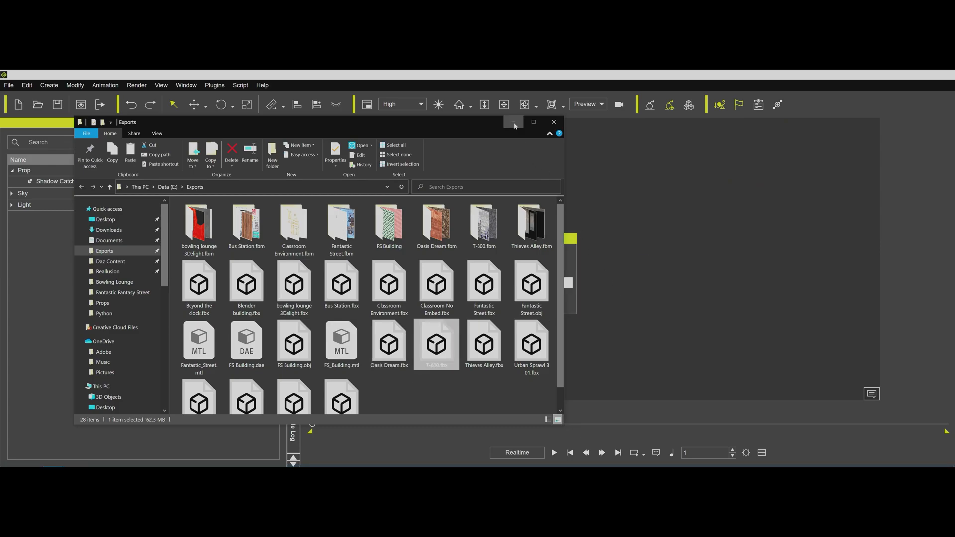
left_click(514, 124)
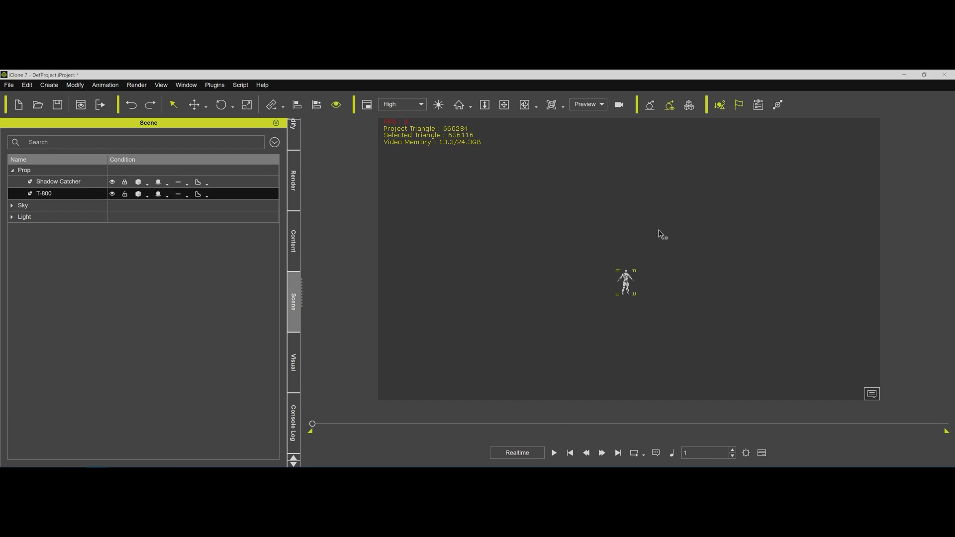
key("f")
middle_click_drag(673, 256, 673, 256)
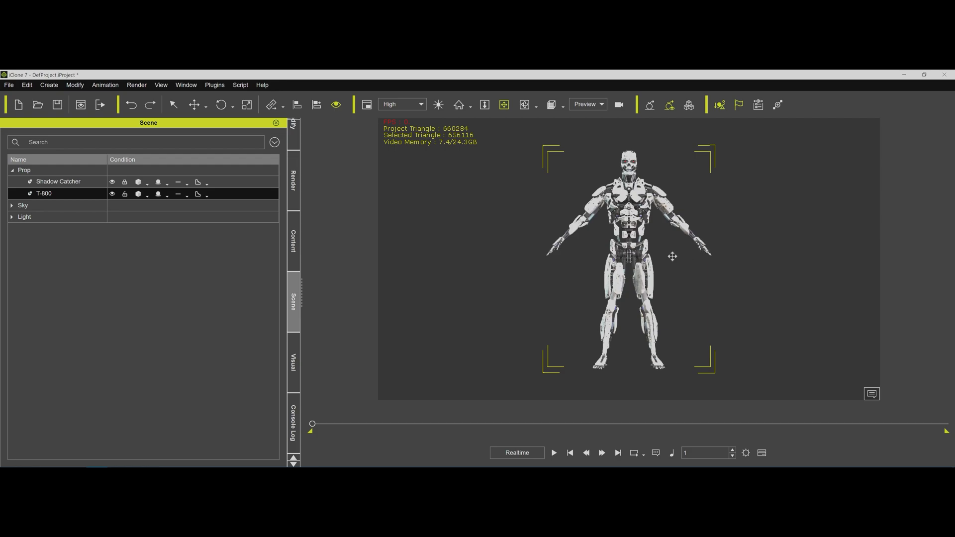
right_click_drag(672, 256, 662, 256, "alt")
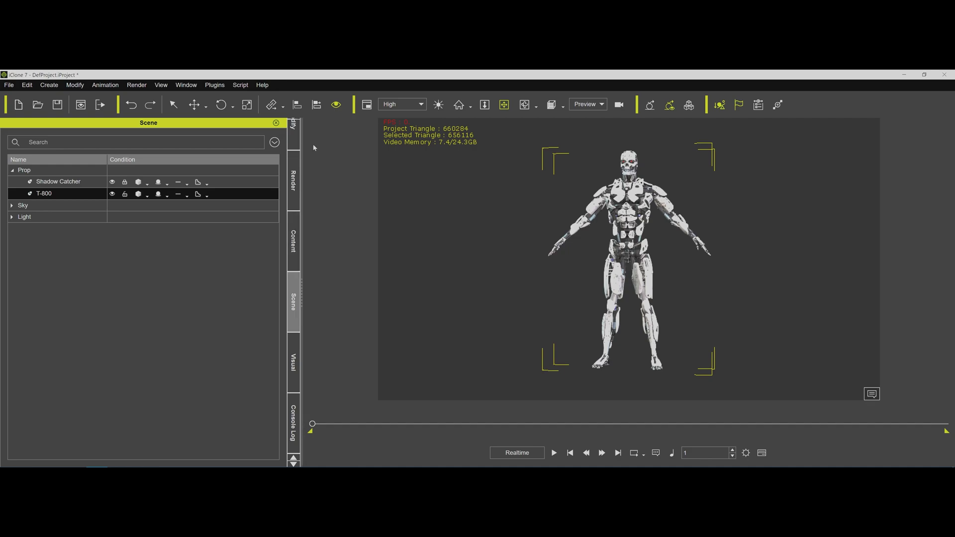
Clear the console log and run ReadDufFile.py on the T-800 with Cyborg Gen 8 T Model.duf from Cyborg Generation 8/Characters/Solo.
left_click(294, 414)
left_click(25, 134)
left_click(39, 161)
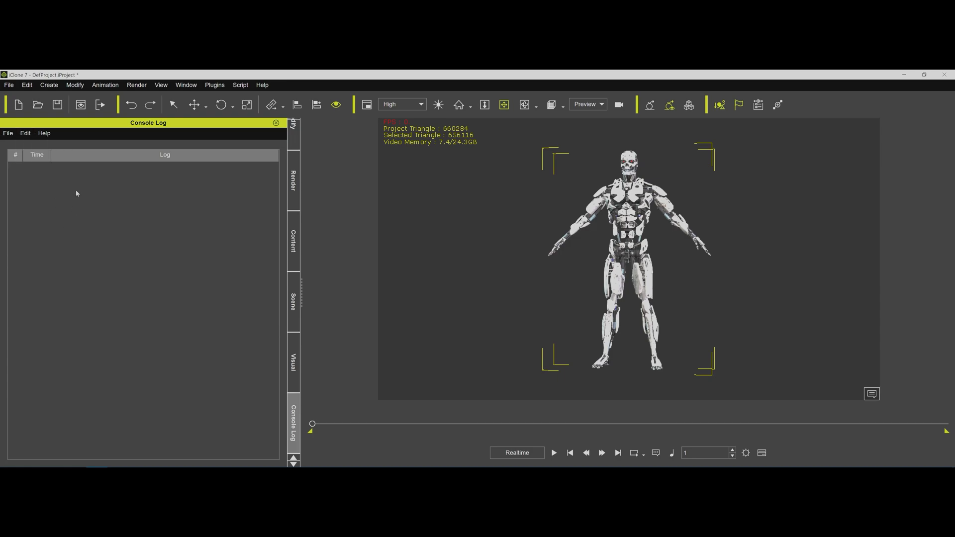
left_click(241, 85)
left_click(263, 99)
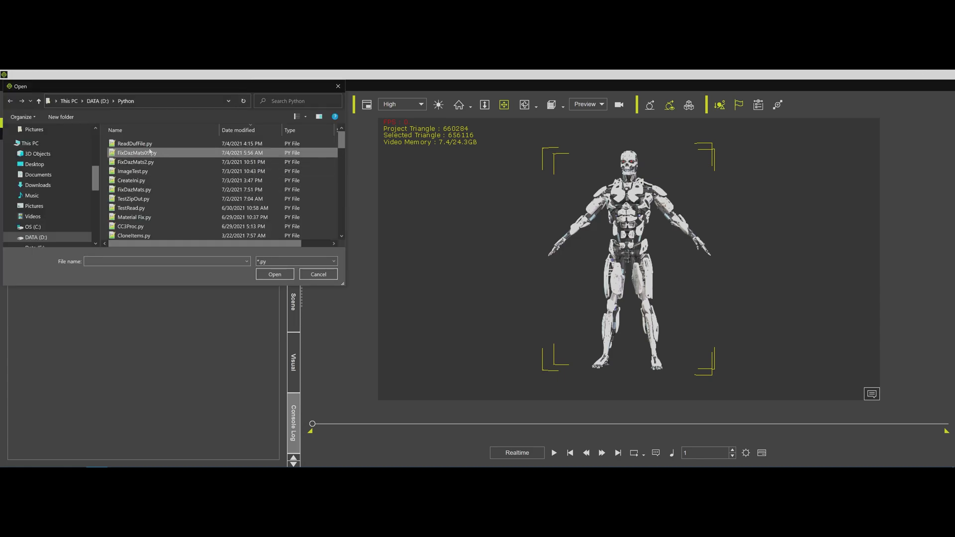
double_click(151, 145)
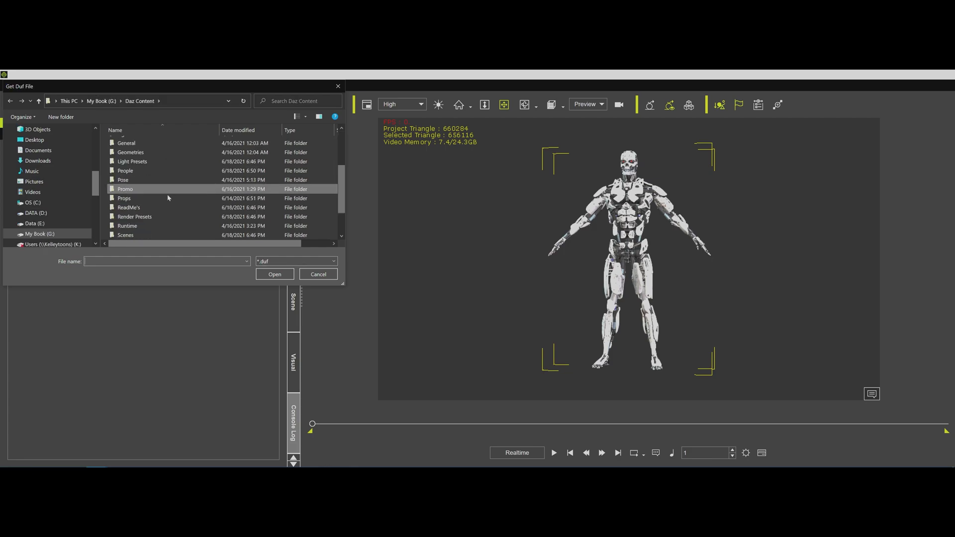
double_click(150, 171)
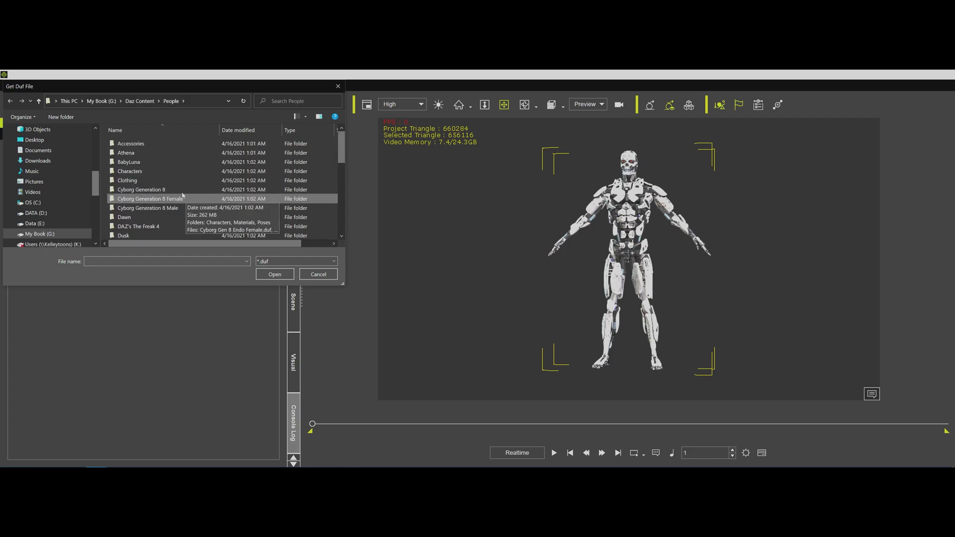
double_click(159, 189)
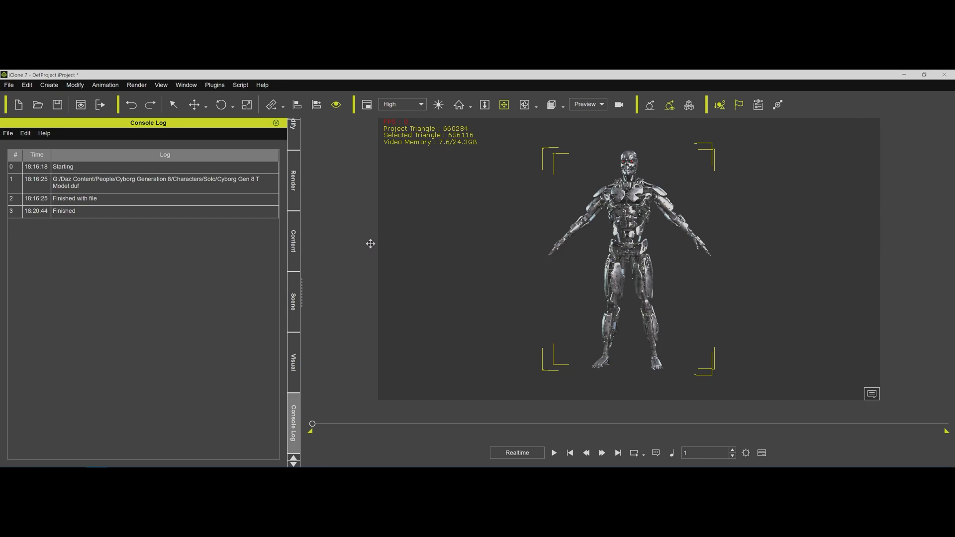
Share identical textures across the T-800's materials, starting from its soloLShinBend met03 material.
left_click(291, 145)
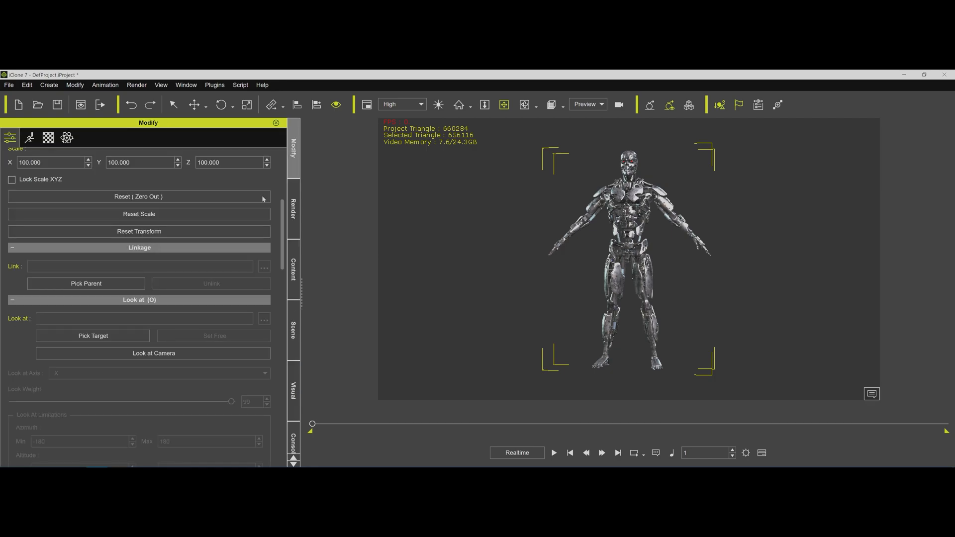
left_click(48, 138)
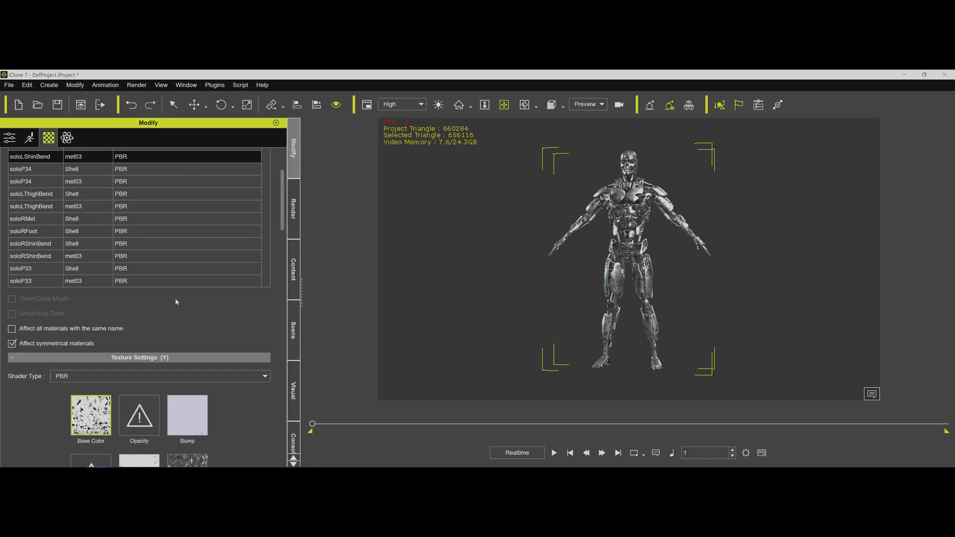
left_click_drag(282, 209, 282, 269)
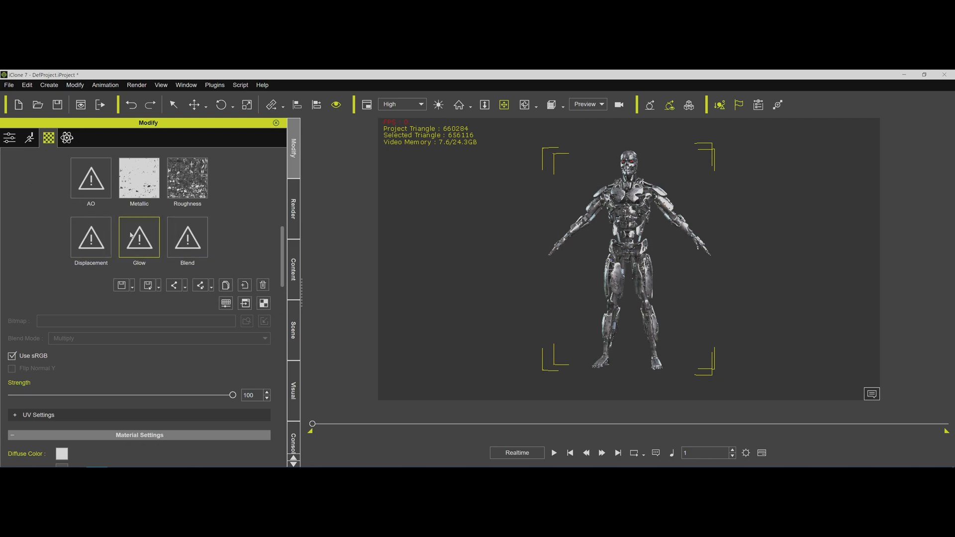
left_click(201, 286)
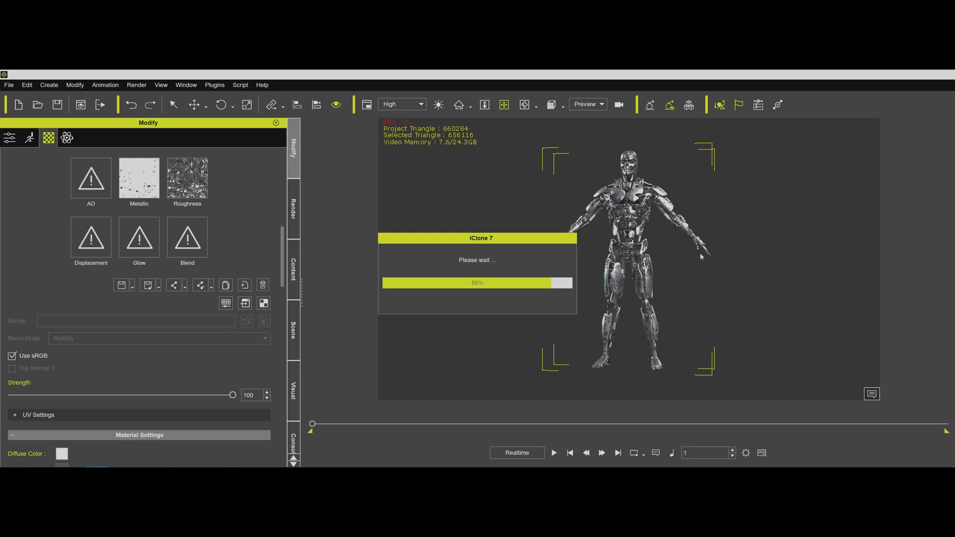
Examine the T-800's reworked metal surfaces from several angles and the shared texture maps of its soloLShinBend met03 material.
left_click_drag(530, 245, 518, 252)
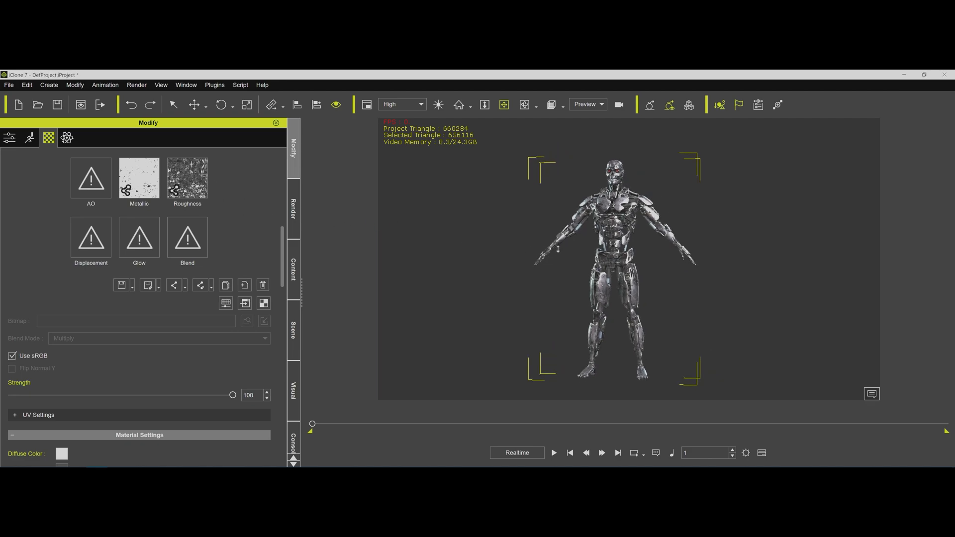
scroll(585, 242, "up", 3)
left_click_drag(589, 242, 632, 230)
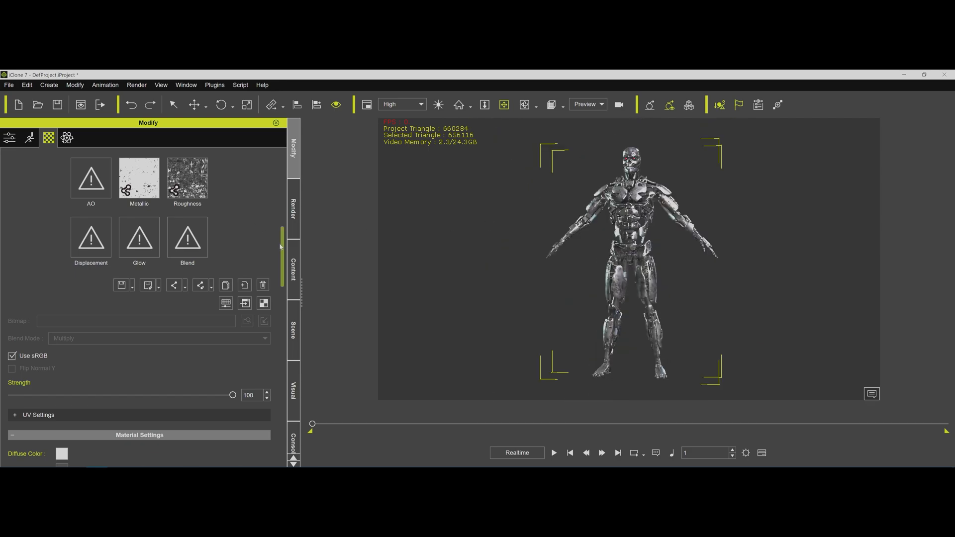
left_click_drag(282, 245, 284, 147)
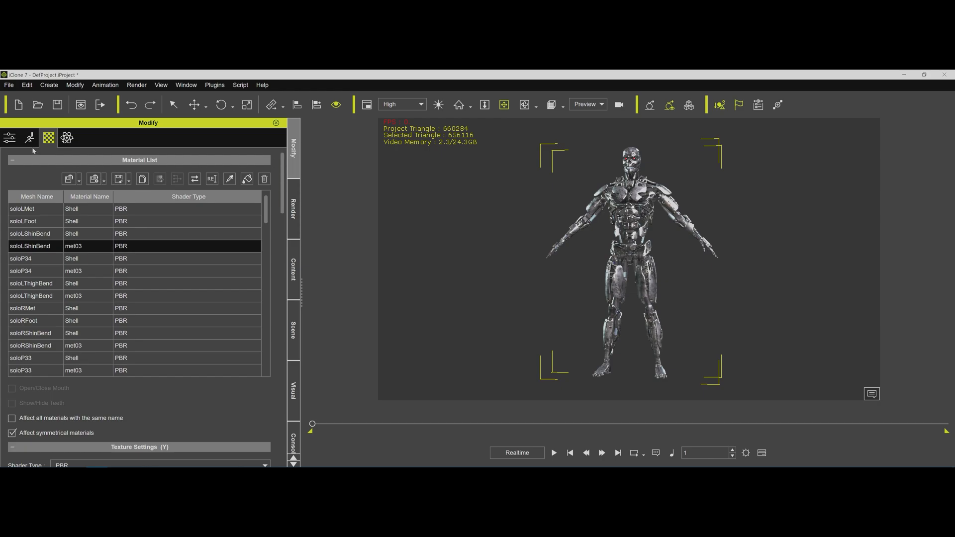
left_click(13, 141)
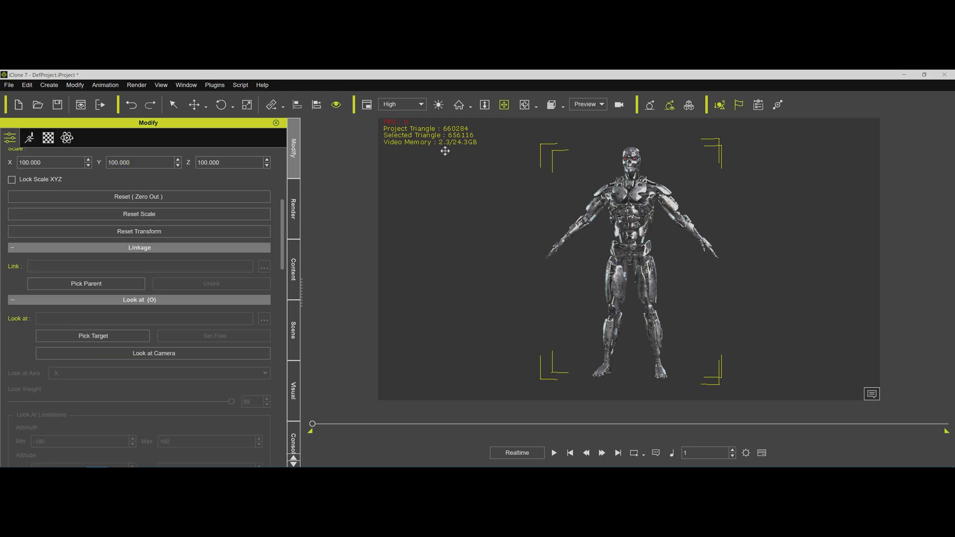
left_click_drag(444, 151, 434, 151)
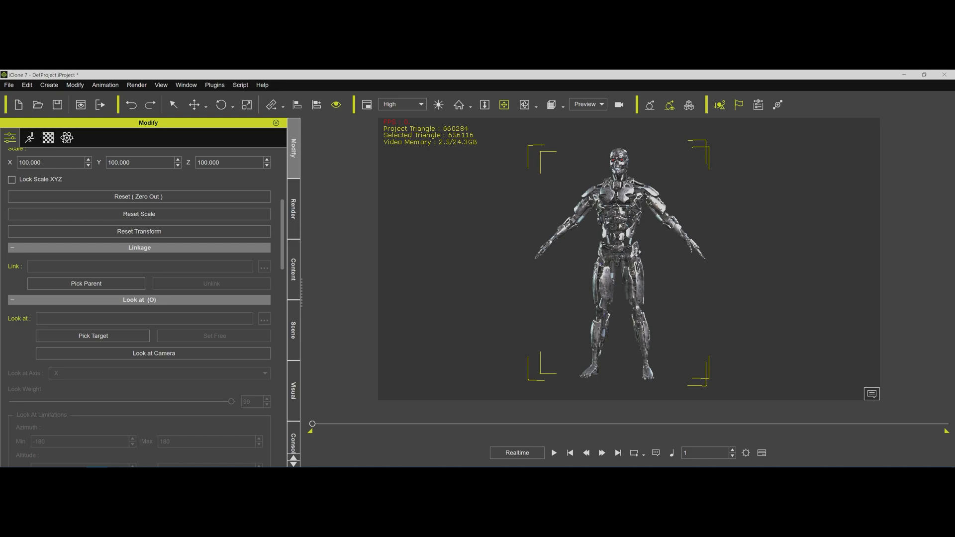
right_click_drag(624, 251, 652, 242)
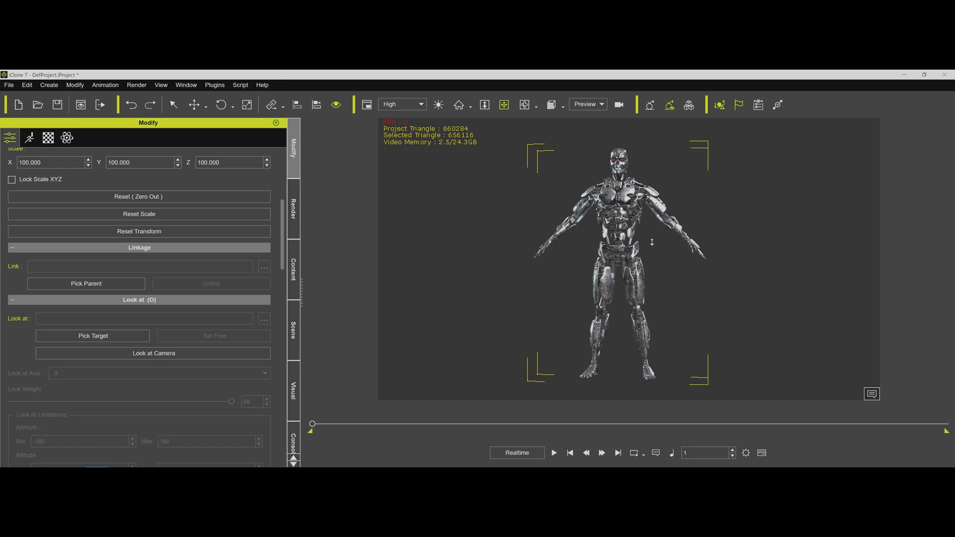
scroll(652, 242, "up", 1)
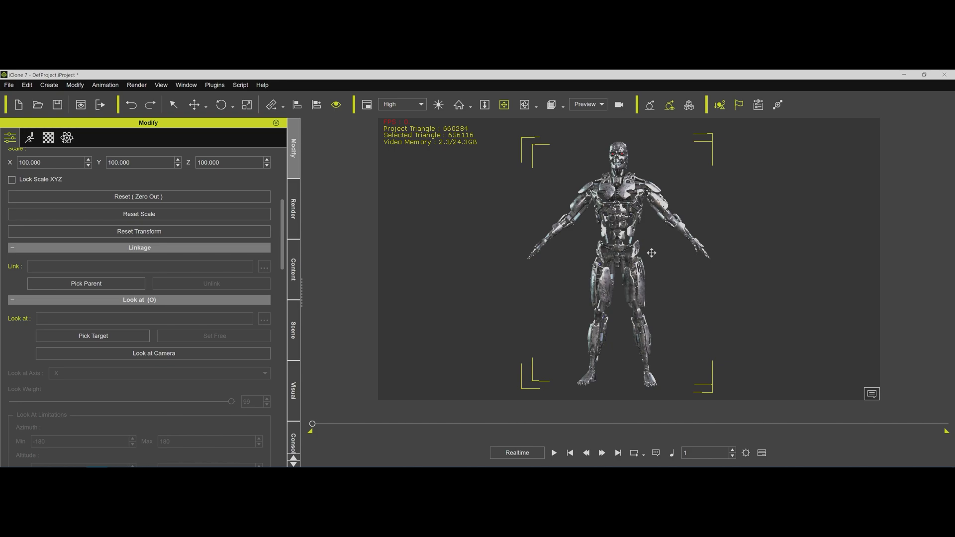
left_click(51, 140)
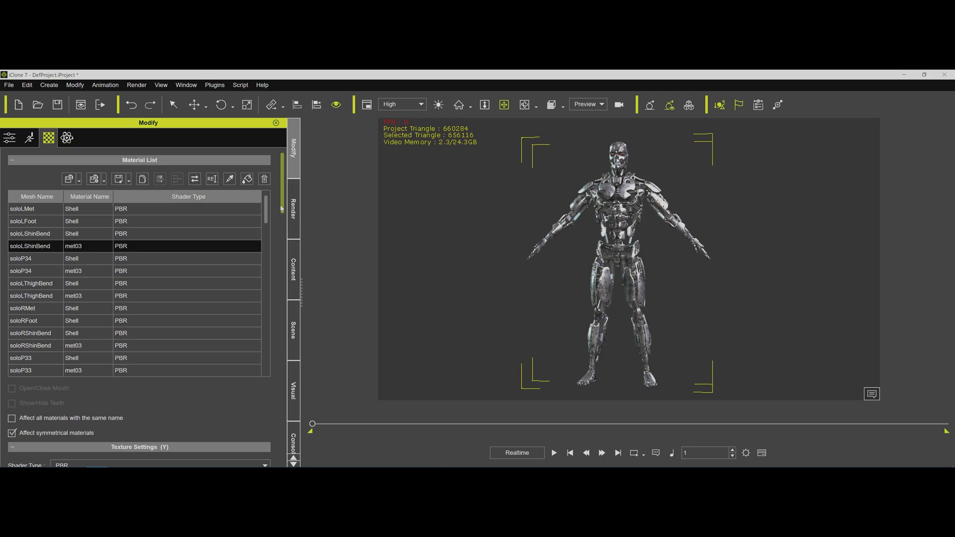
scroll(282, 235, "down", 1)
scroll(282, 234, "down", 5)
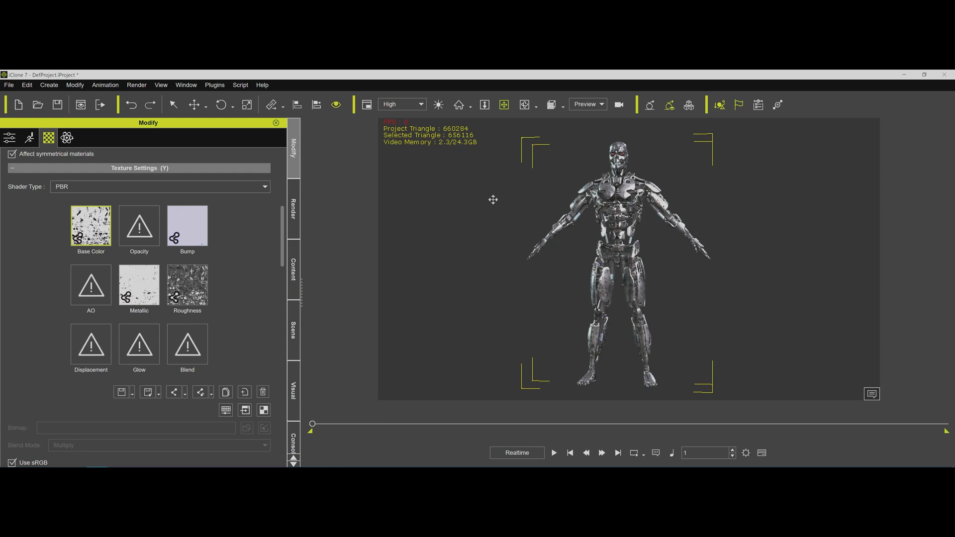
right_click_drag(653, 240, 545, 237)
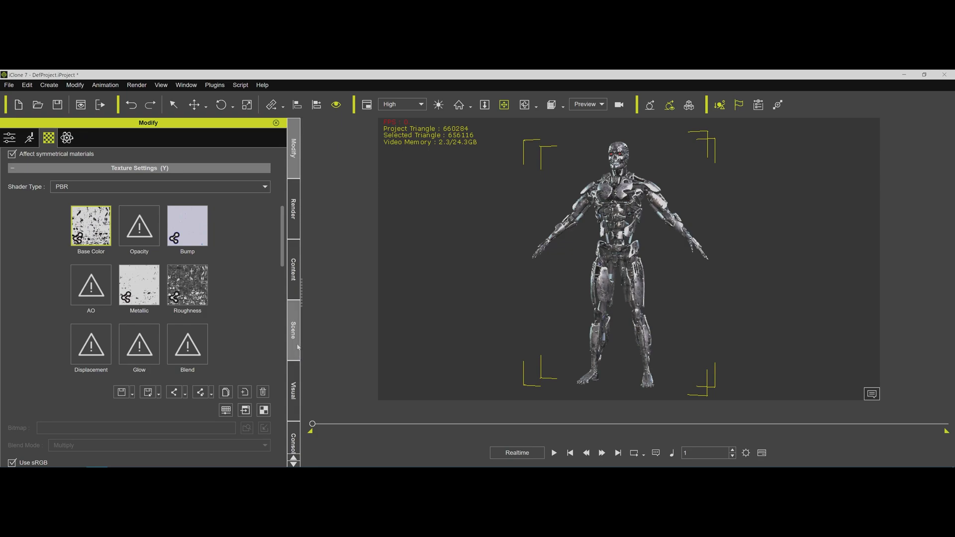
Replace the T-800 with Oasis Dream.fbx from the Exports folder, breaking its meshes into sub-props, and frame the palm trees.
left_click(293, 330)
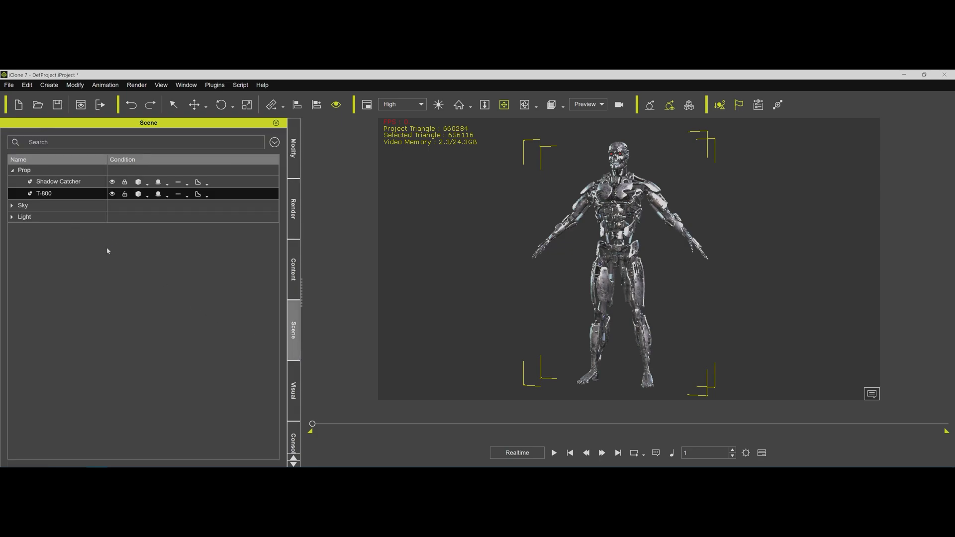
key("Delete")
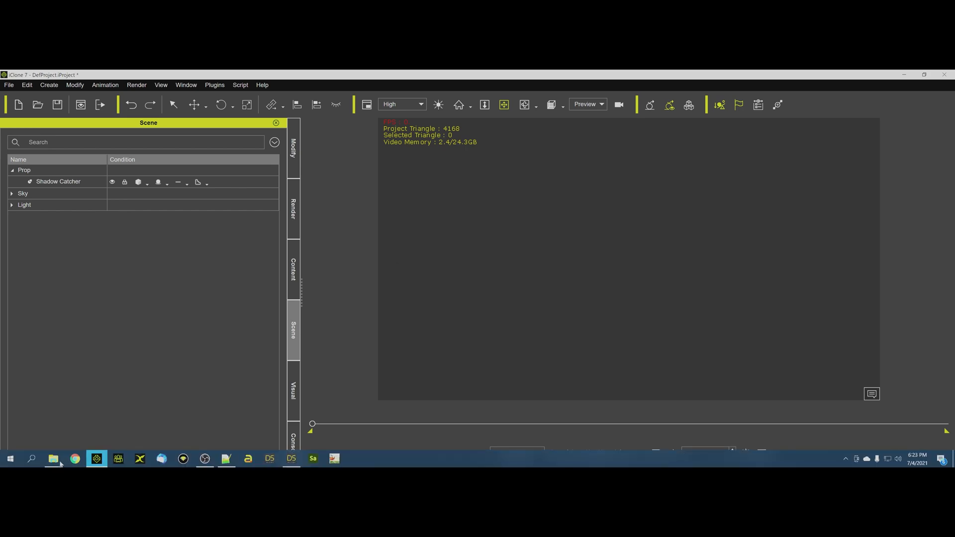
mouse_move(59, 462)
left_click(97, 425)
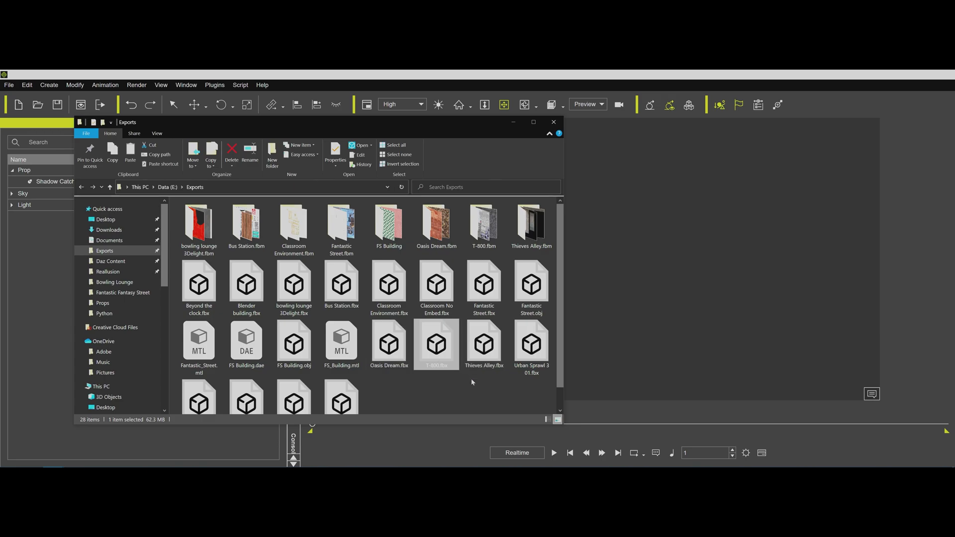
left_click(406, 347)
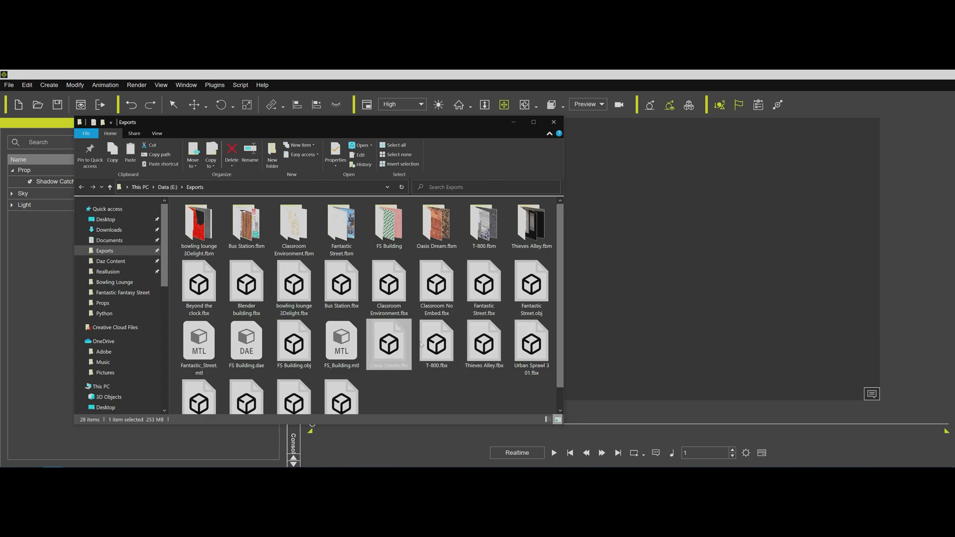
left_click_drag(667, 282, 668, 281)
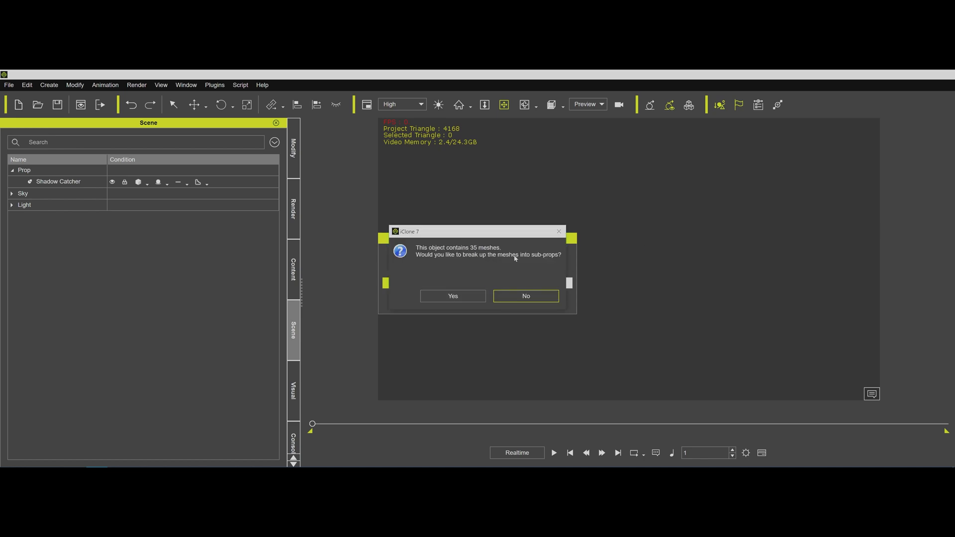
left_click(453, 295)
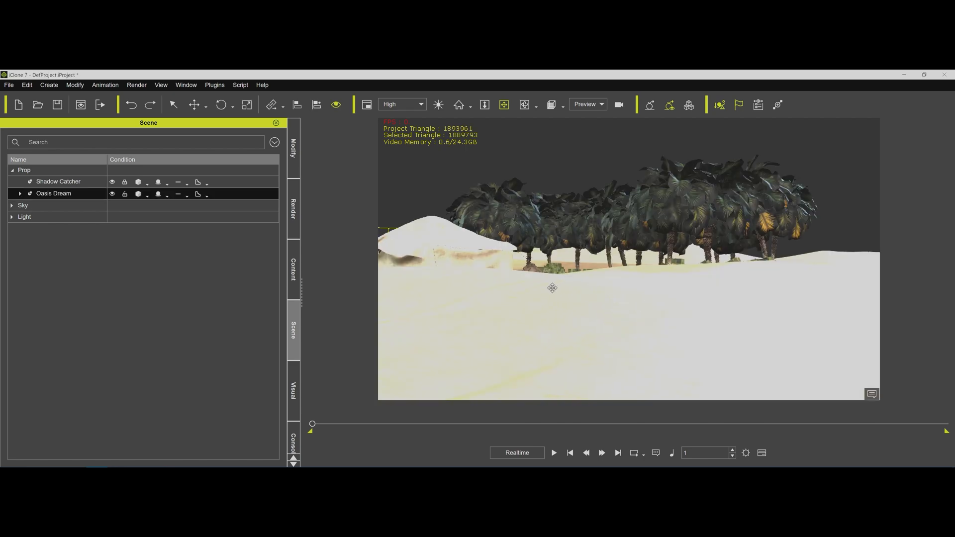
scroll(554, 278, "up", 2)
middle_click_drag(562, 294, 574, 326)
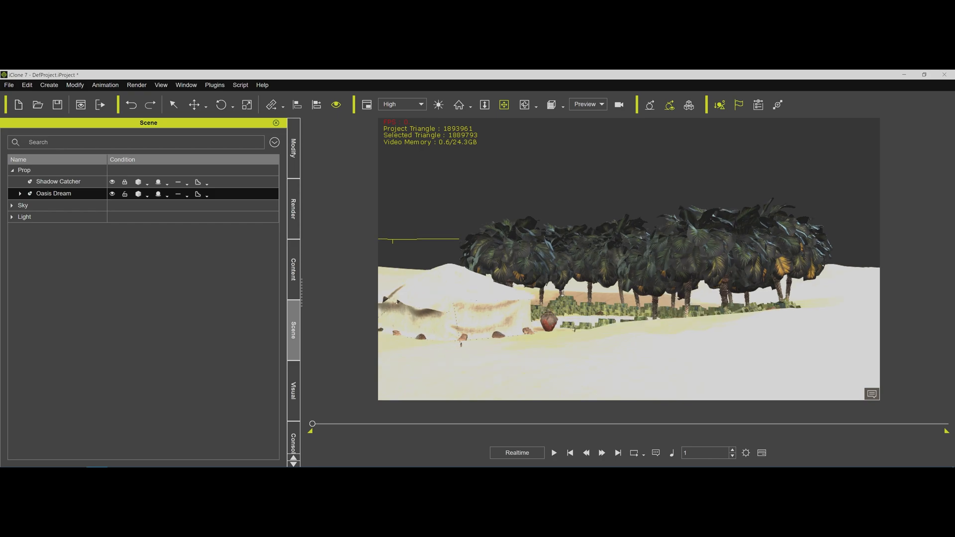
scroll(603, 272, "up", 5)
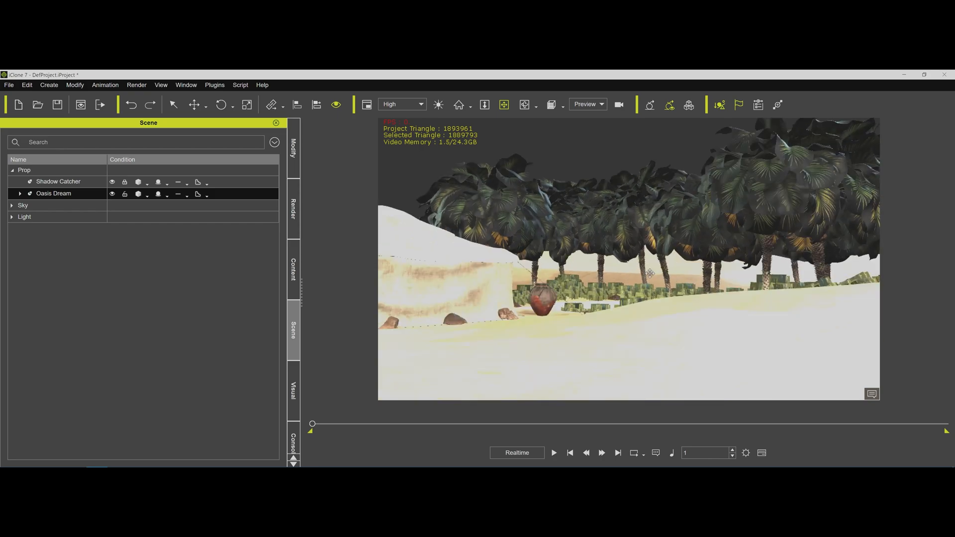
middle_click_drag(603, 272, 627, 301)
key("q")
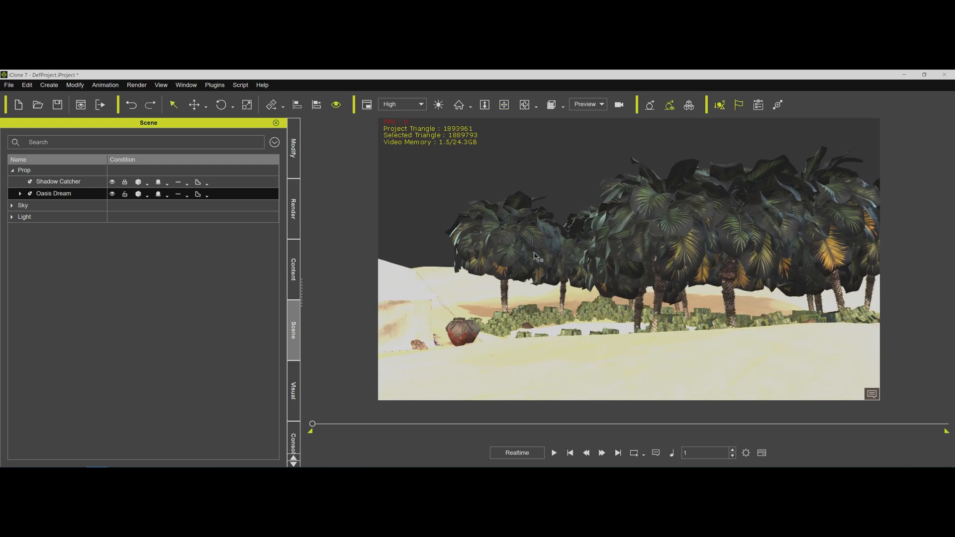
Detach the palms.Shape sub-prop from the Oasis Dream prop.
left_click(293, 381)
left_click(294, 331)
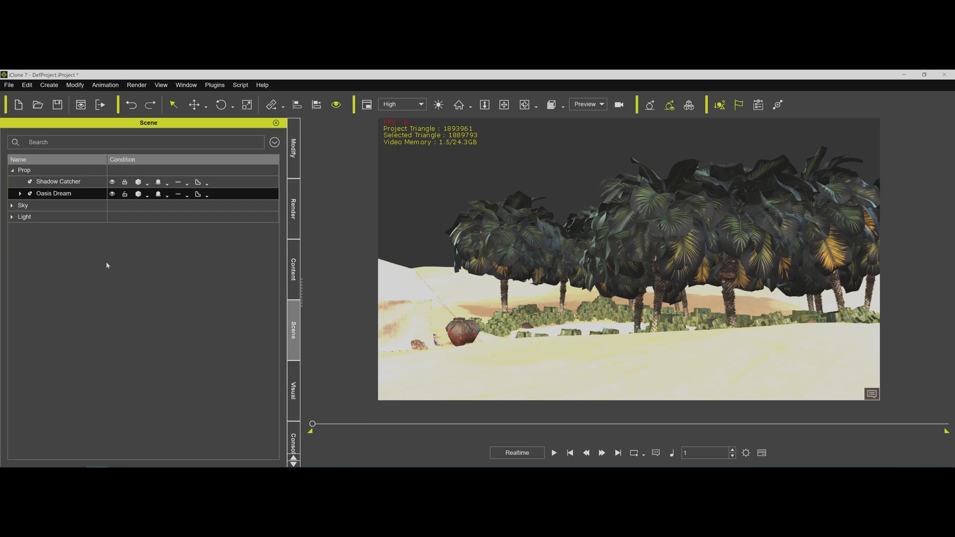
left_click(21, 195)
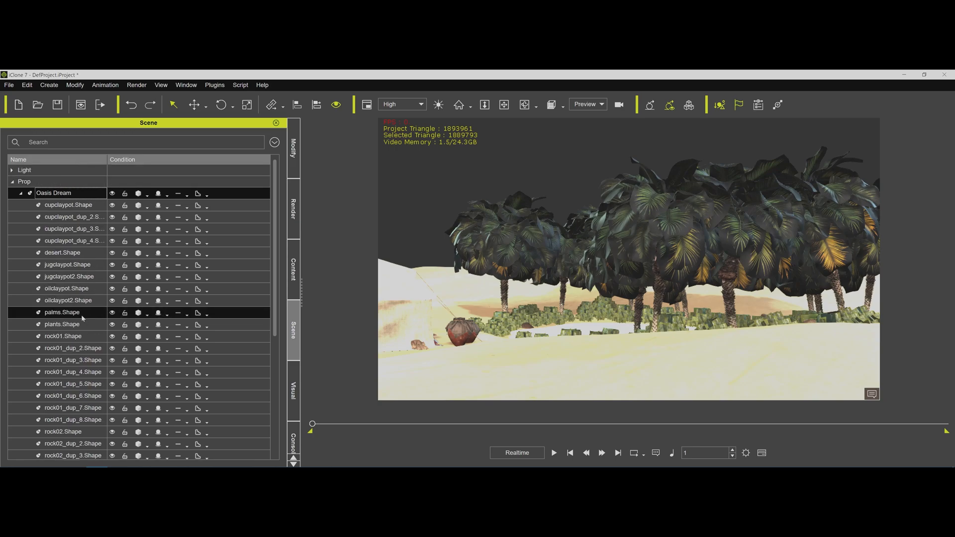
left_click(82, 315)
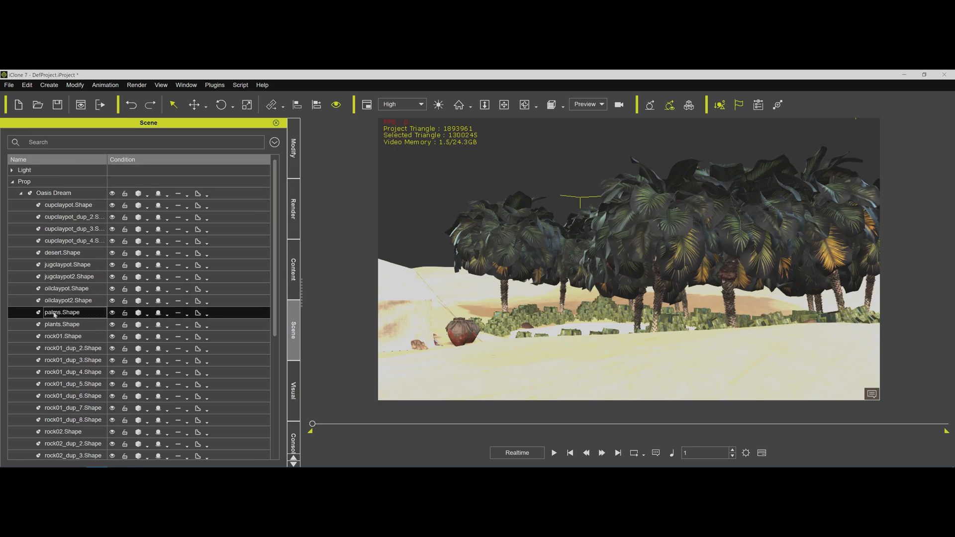
left_click(296, 169)
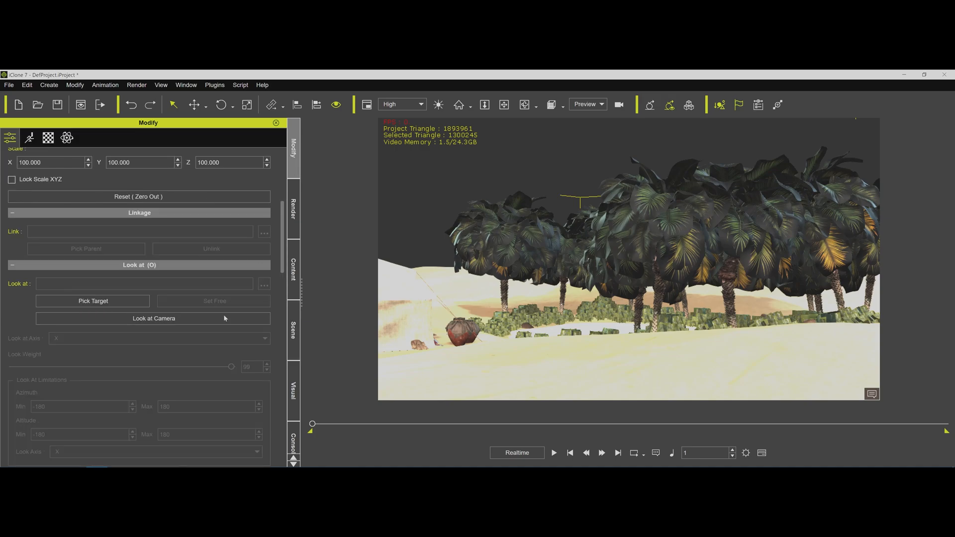
scroll(217, 329, "down", 3)
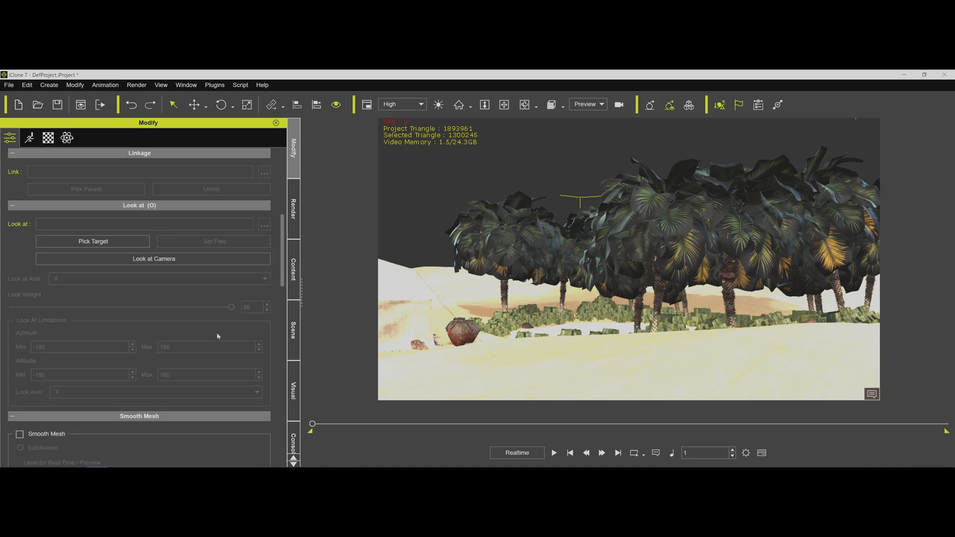
scroll(216, 332, "down", 15)
scroll(214, 191, "up", 2)
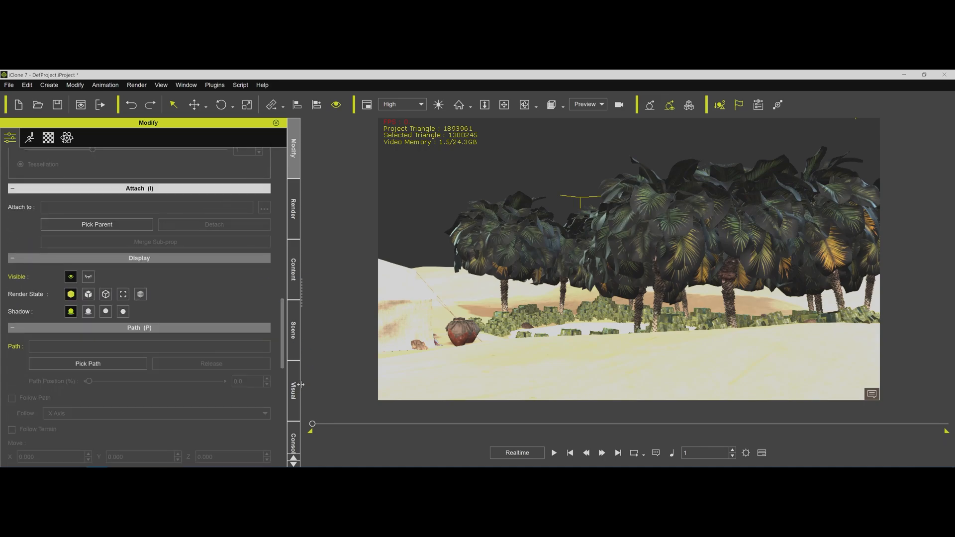
left_click(293, 330)
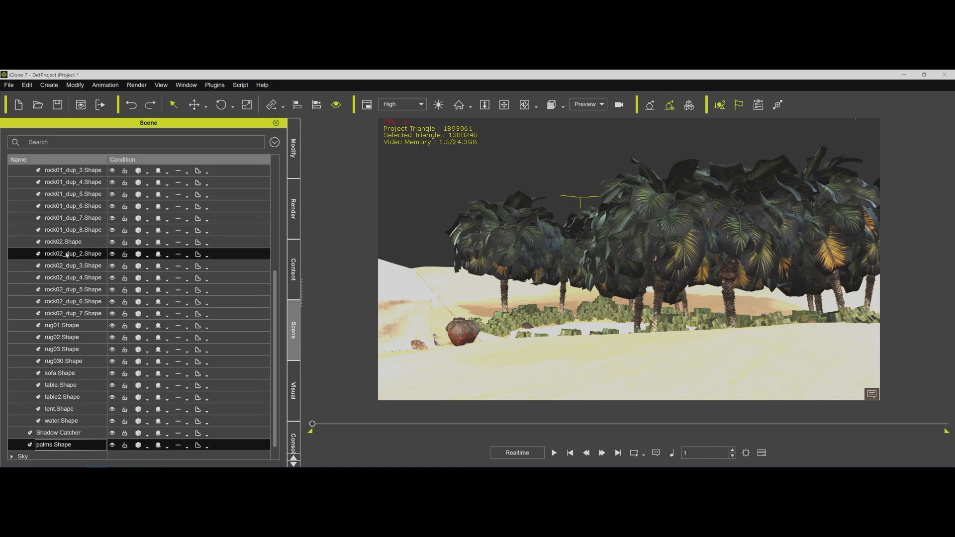
scroll(67, 254, "up", 10)
left_click(20, 193)
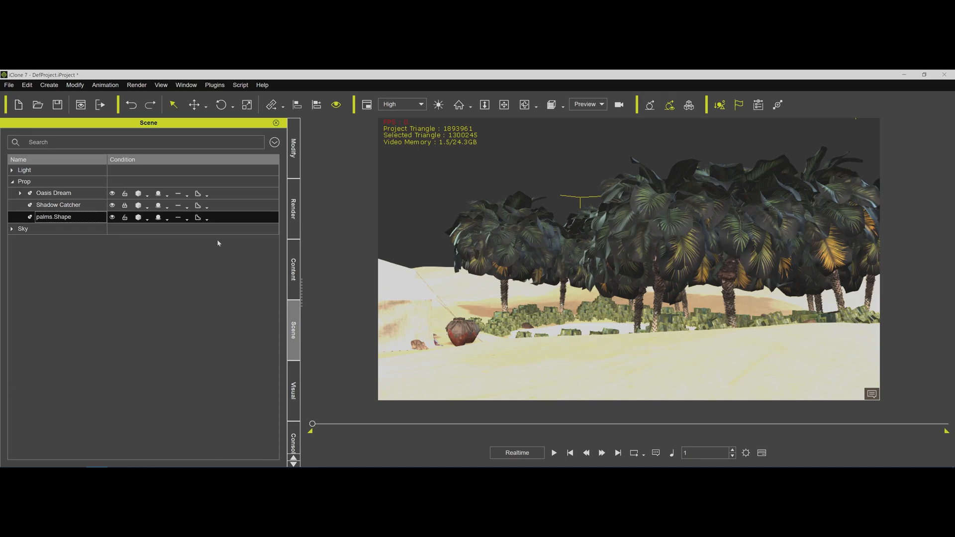
Examine the texture maps of the palms' leaf01 and leaf02 materials.
left_click(292, 166)
left_click(48, 138)
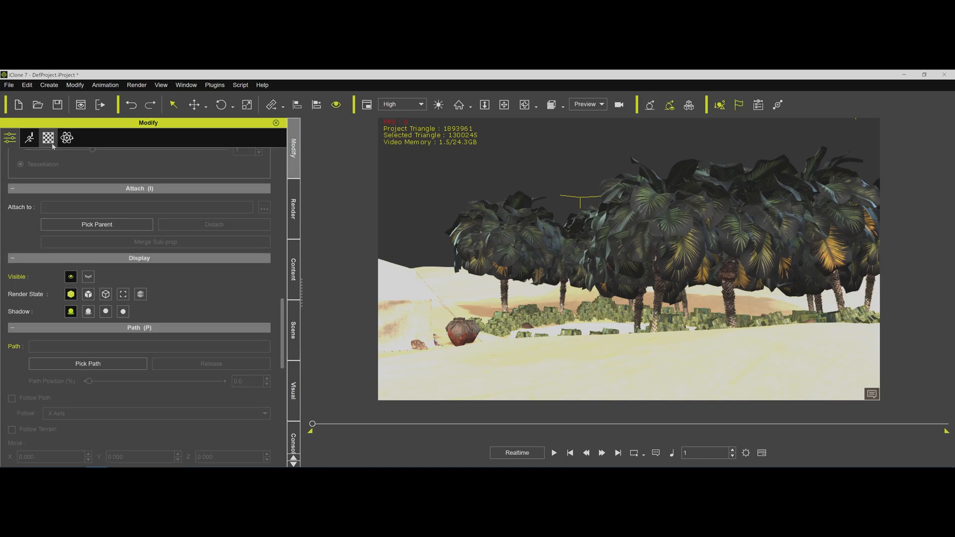
scroll(217, 199, "up", 3)
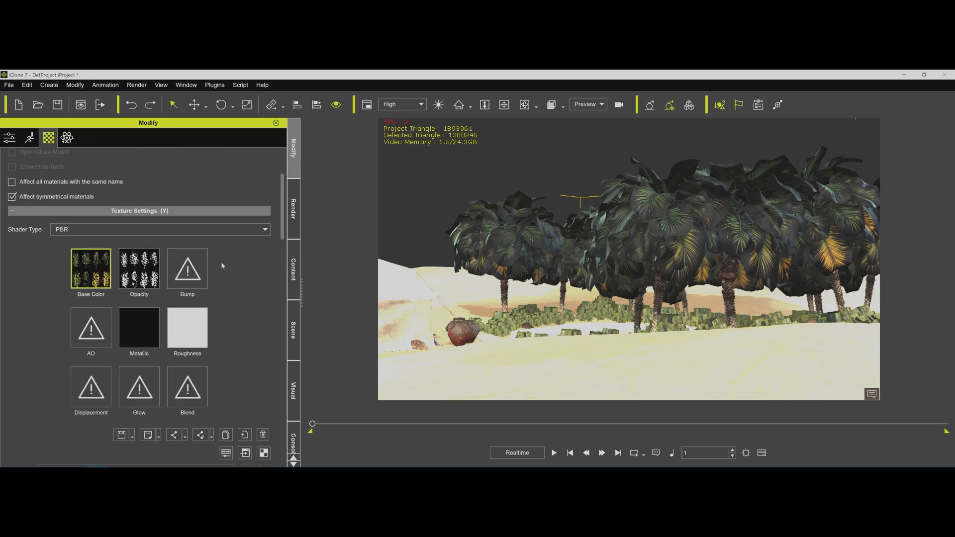
scroll(226, 233, "up", 1)
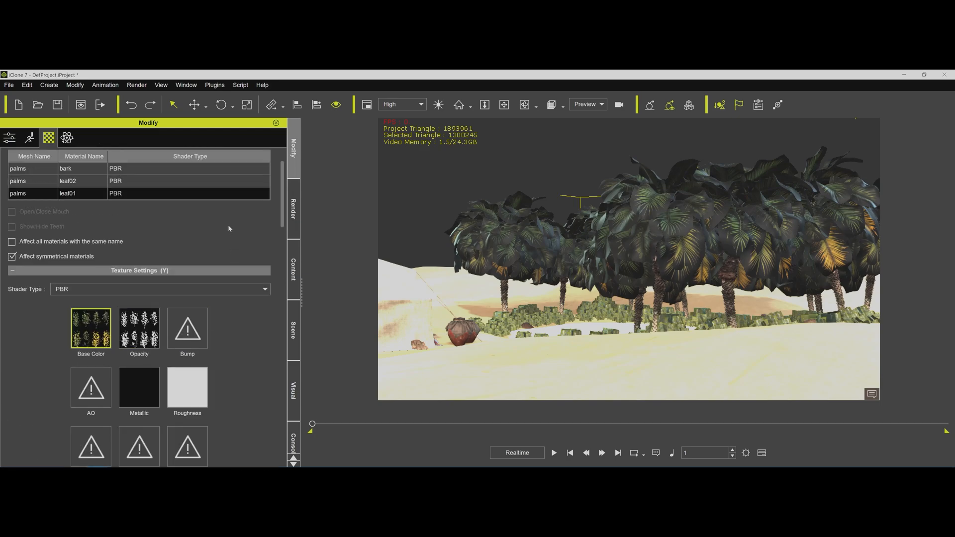
left_click(44, 182)
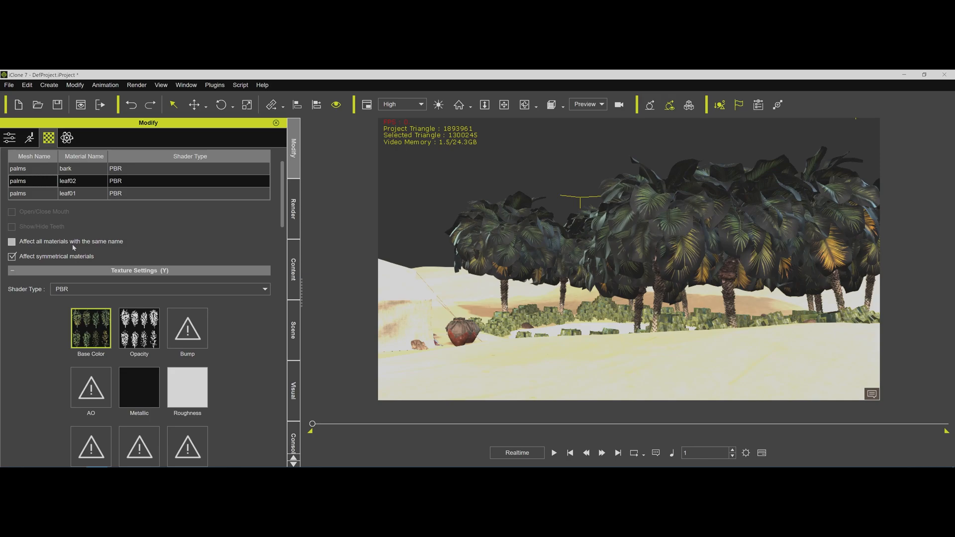
Run ReadDufFile.py on palms.Shape with OD Sunny.duf from Environments/3dLab/Oasis Dream in the Daz Content folder.
left_click(293, 438)
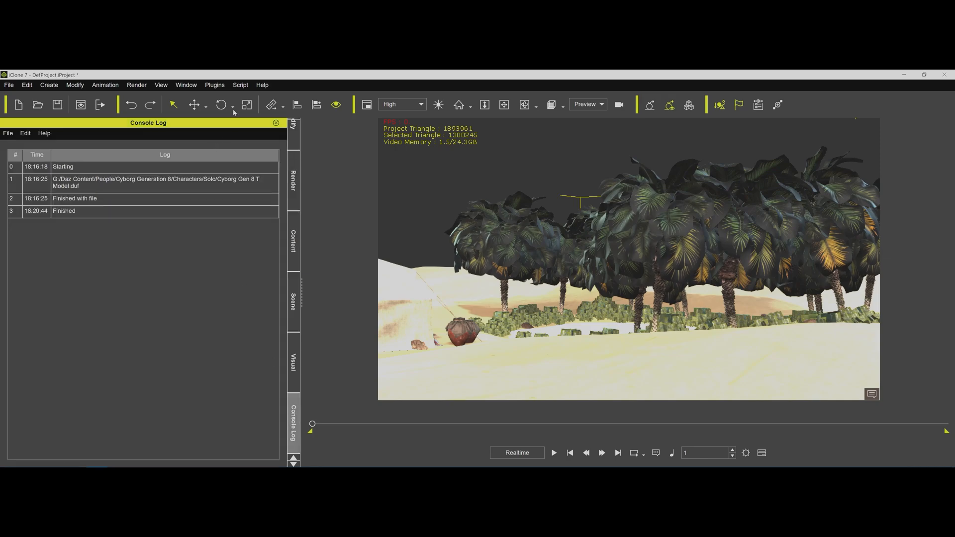
left_click(242, 88)
left_click(244, 99)
double_click(160, 144)
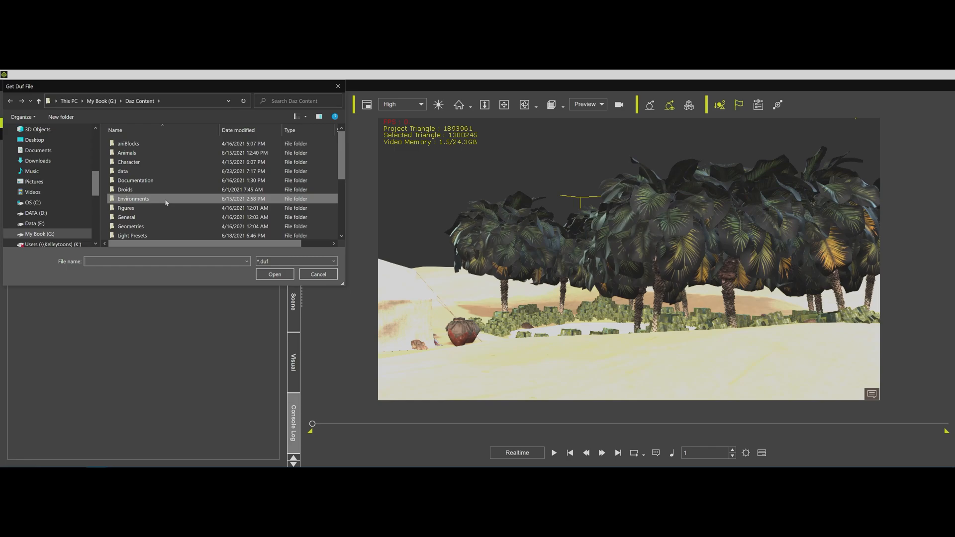
double_click(166, 200)
double_click(140, 144)
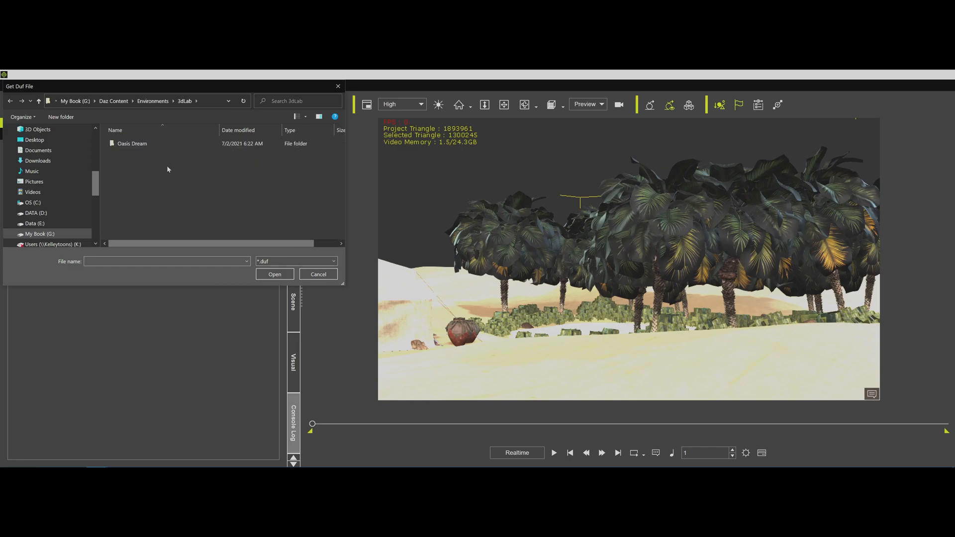
double_click(132, 144)
double_click(174, 202)
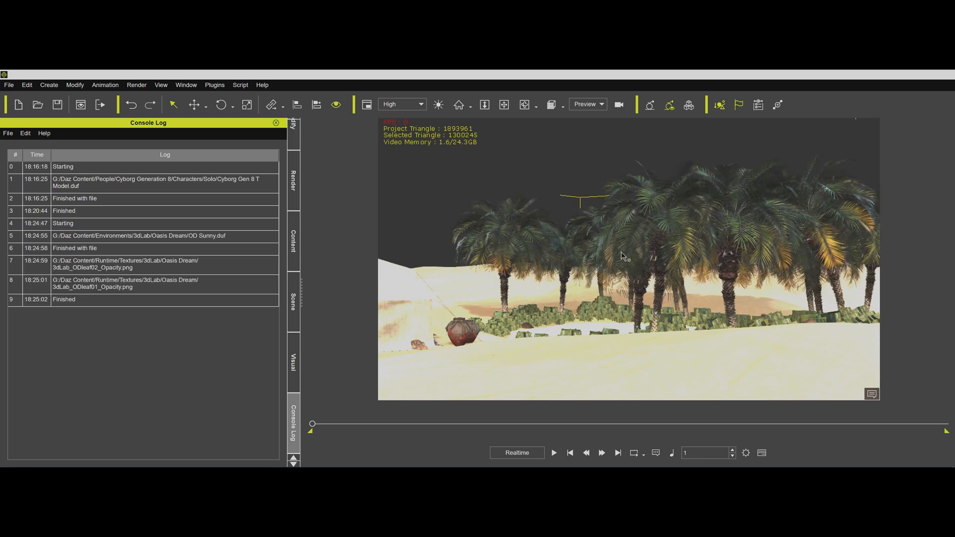
Detach the plants.Shape sub-prop from the Oasis Dream prop.
left_click(592, 254)
middle_click_drag(594, 258, 441, 298)
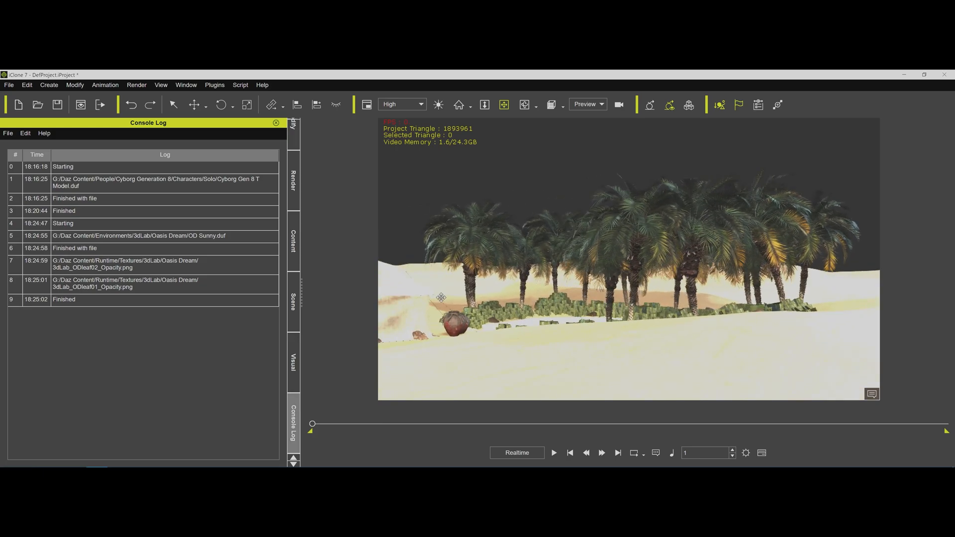
left_click(489, 317)
left_click(296, 313)
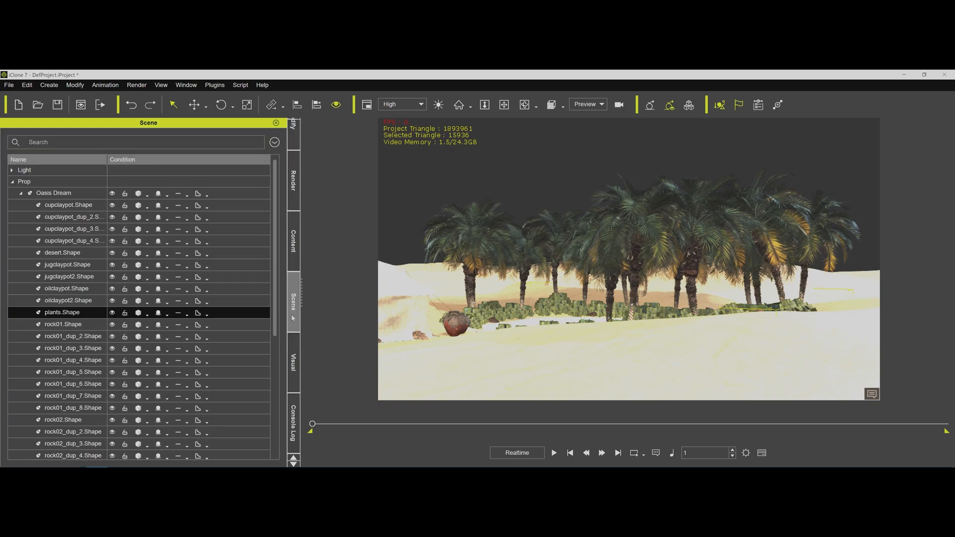
left_click(294, 144)
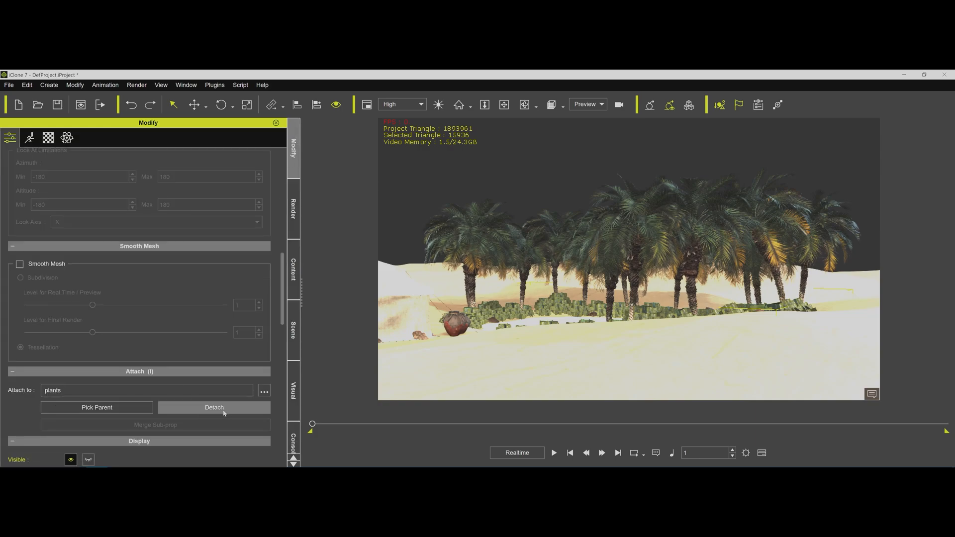
left_click(207, 410)
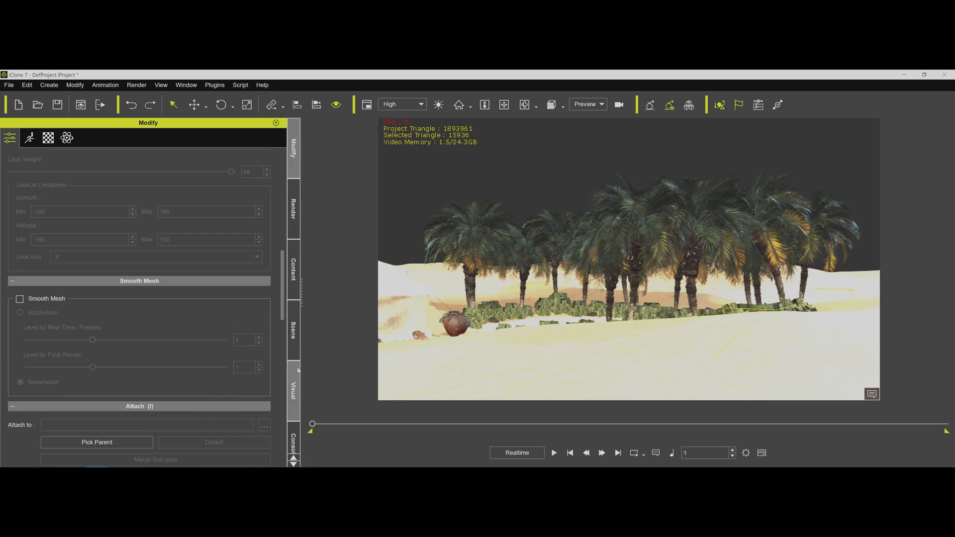
left_click(293, 338)
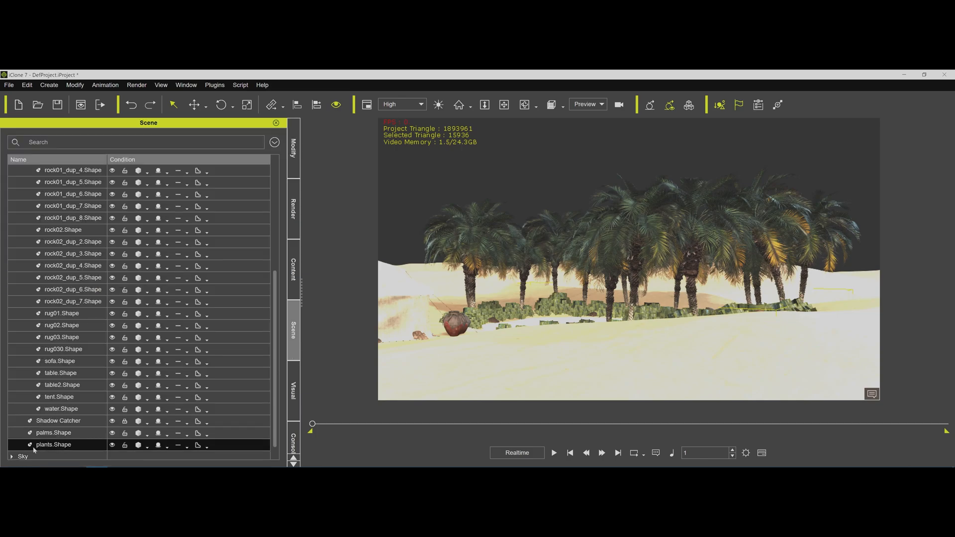
left_click(293, 439)
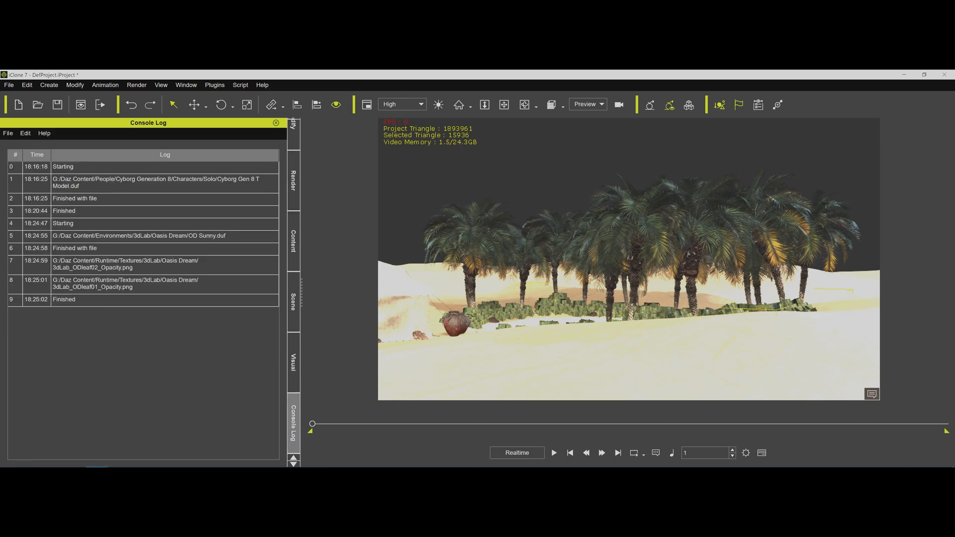
left_click(240, 86)
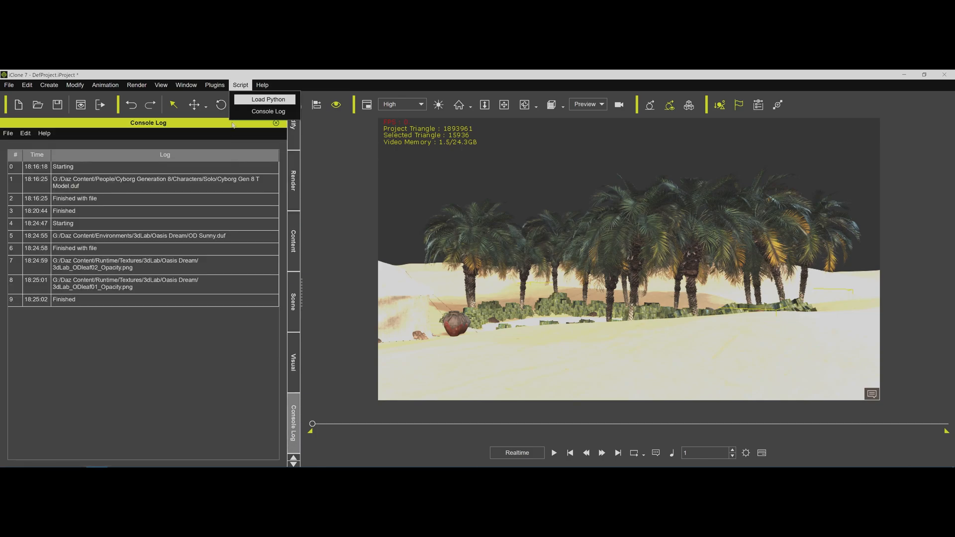
left_click(268, 99)
double_click(159, 144)
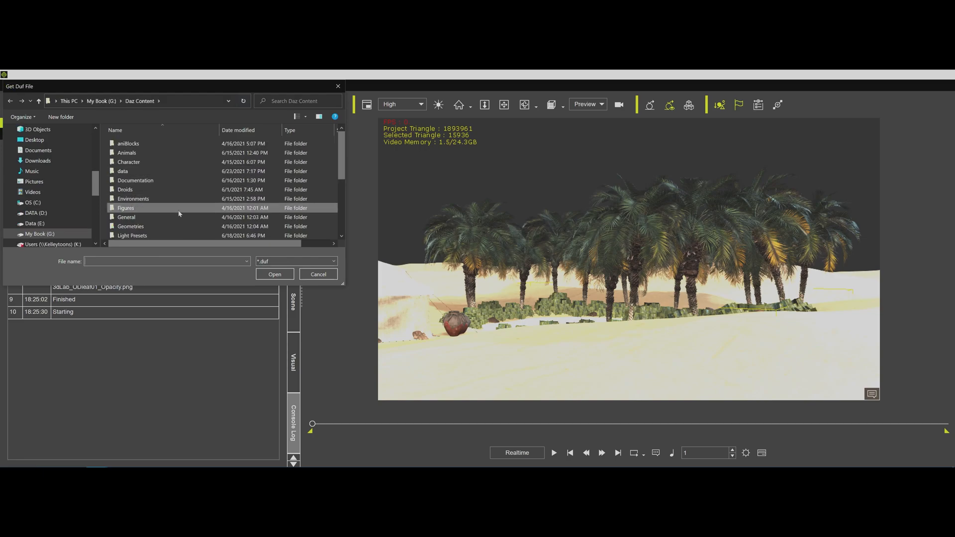
double_click(153, 200)
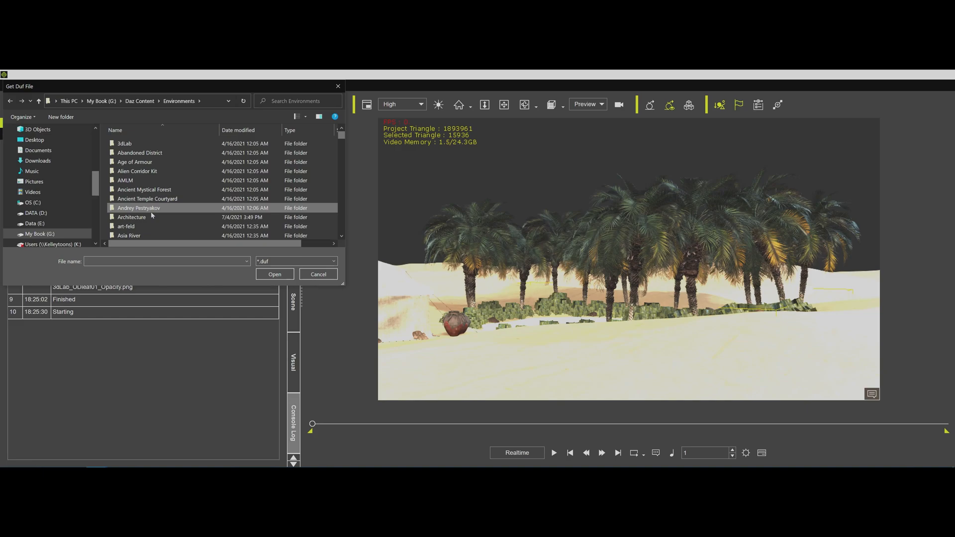
scroll(152, 215, "down", 2)
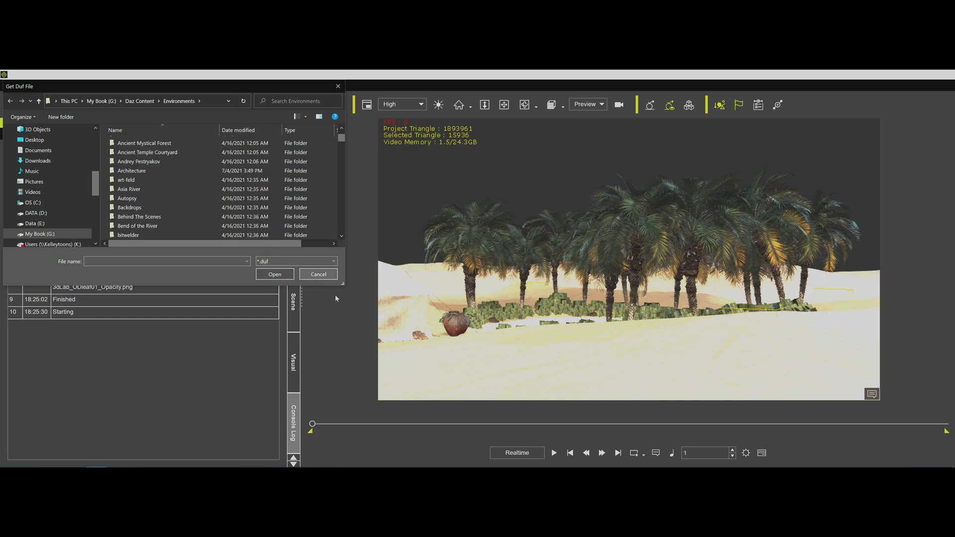
left_click(325, 277)
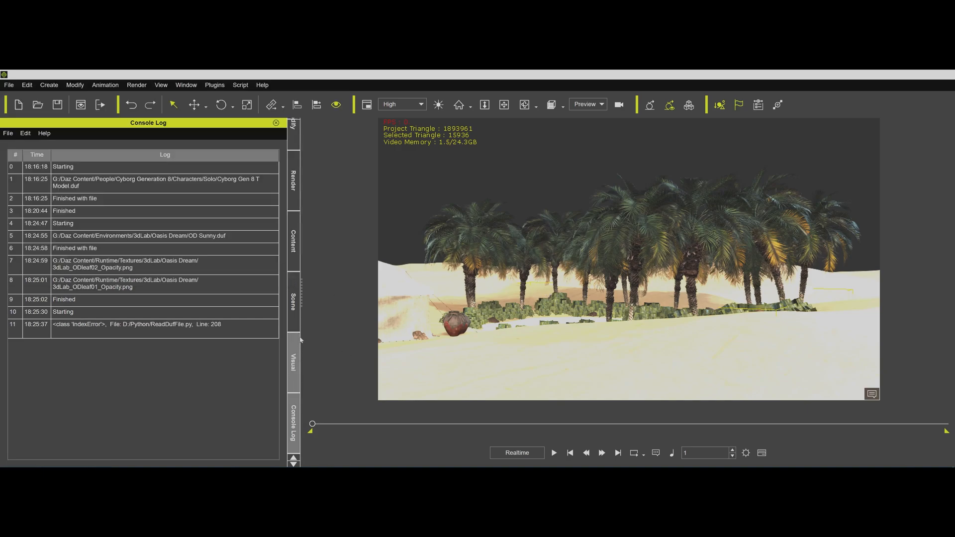
Reverse the name sorting of the scene objects and look through the cupclaypot and jugclaypot sub-props for the large clay pot.
left_click(294, 302)
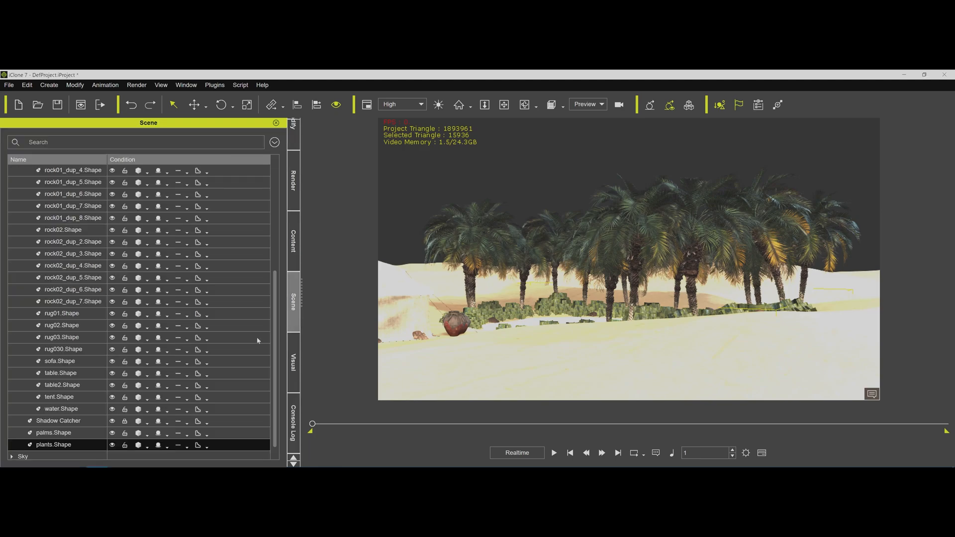
left_click(454, 325)
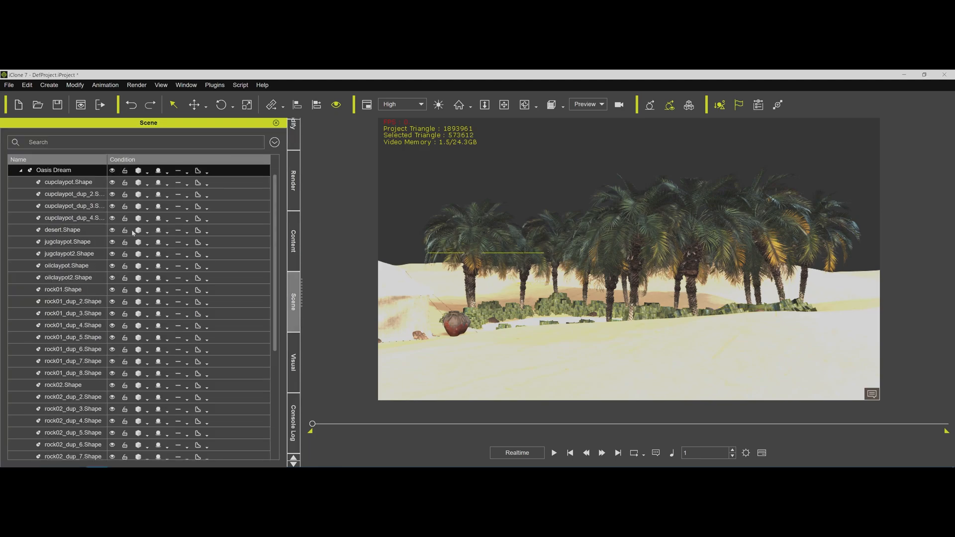
left_click(94, 162)
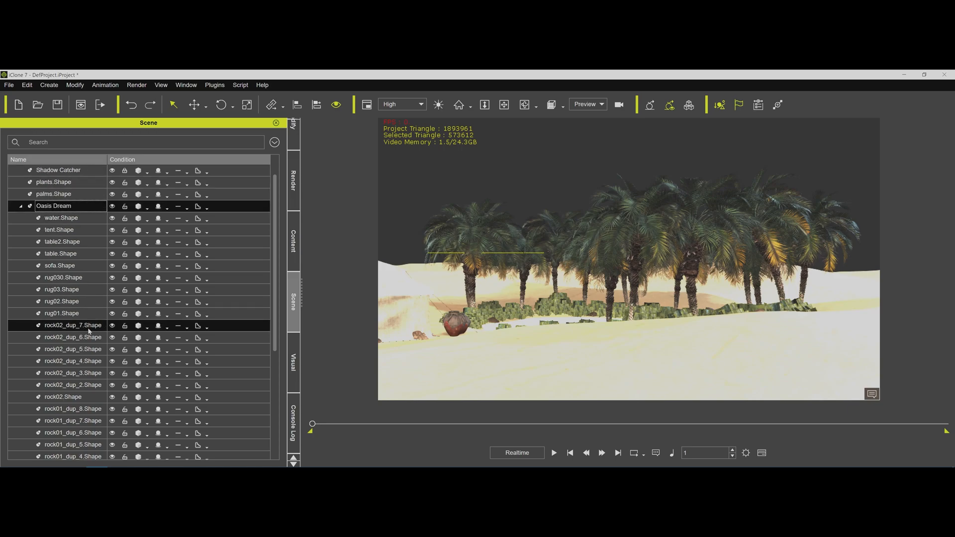
scroll(89, 331, "down", 5)
left_click(74, 397)
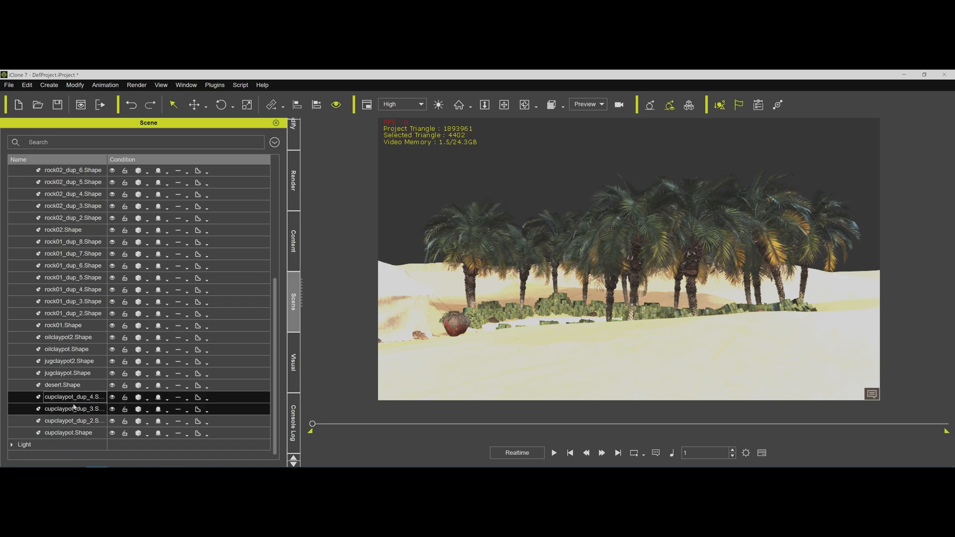
left_click(73, 408, "ctrl")
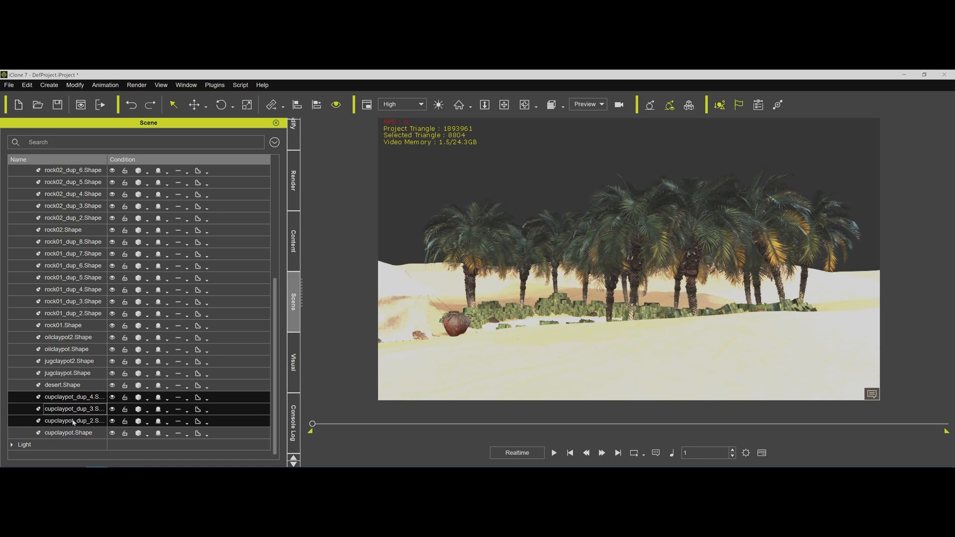
left_click(74, 420, "ctrl")
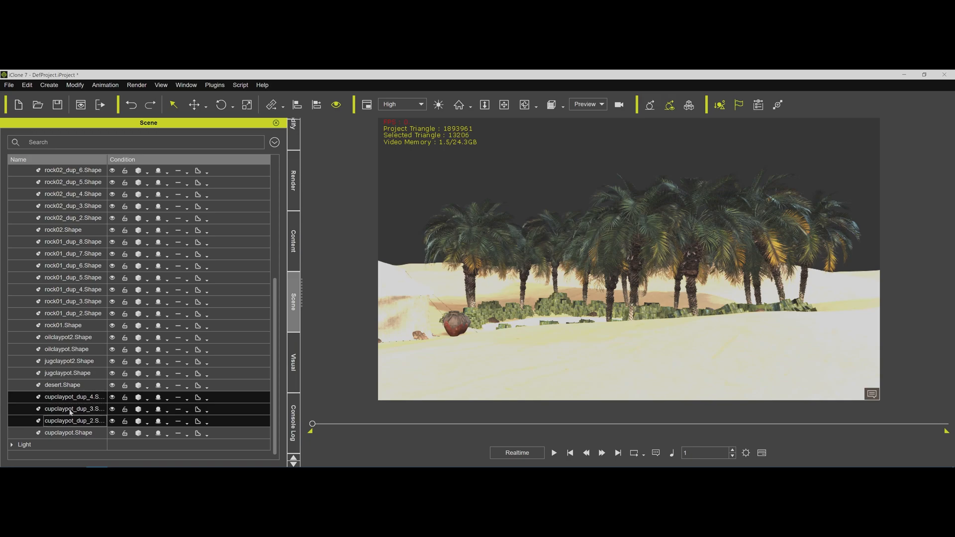
left_click(82, 362)
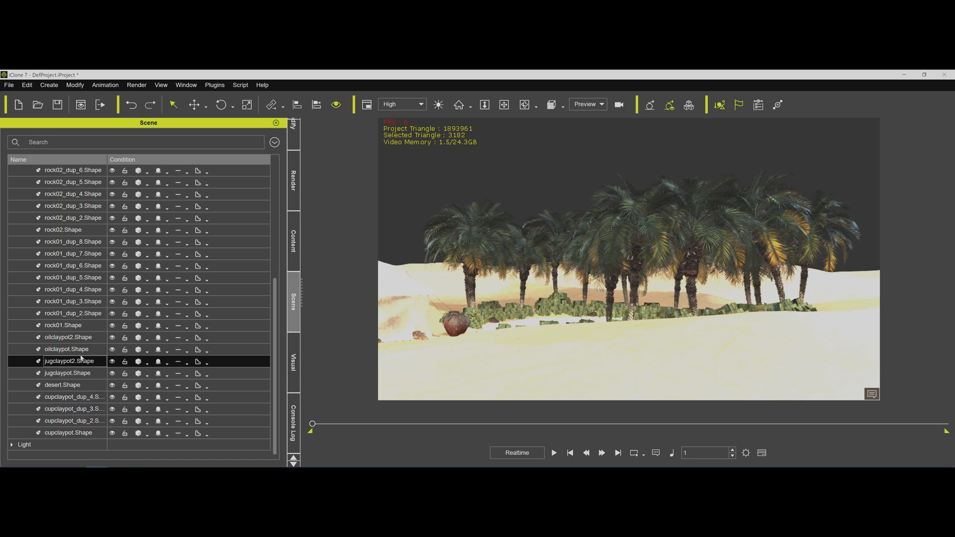
left_click(69, 373, "ctrl")
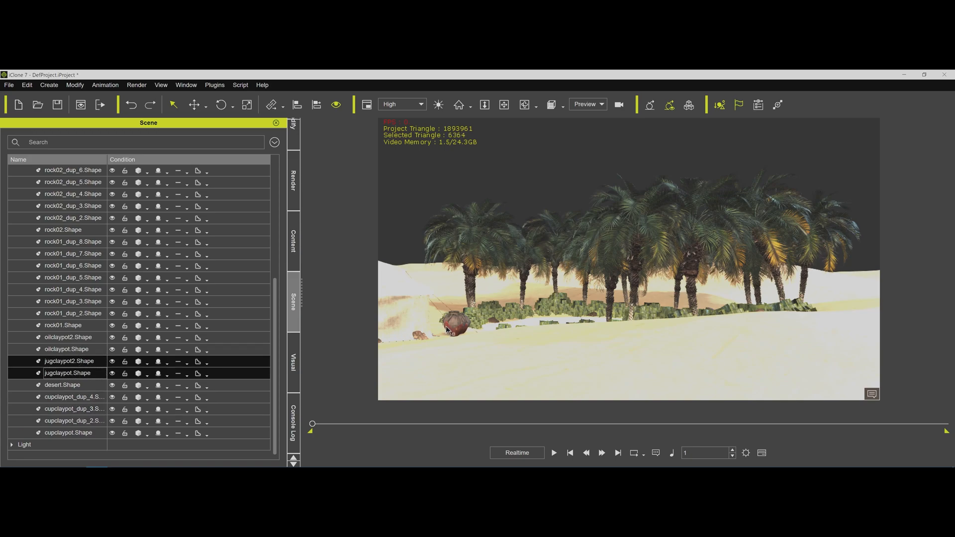
Detach the oilclaypot2.Shape and oilclaypot.Shape sub-props from the Oasis Dream prop.
scroll(444, 323, "up", 1)
scroll(445, 323, "up", 1)
middle_click_drag(445, 323, 493, 289)
scroll(492, 288, "up", 4)
scroll(489, 292, "up", 2)
middle_click_drag(440, 342, 511, 348)
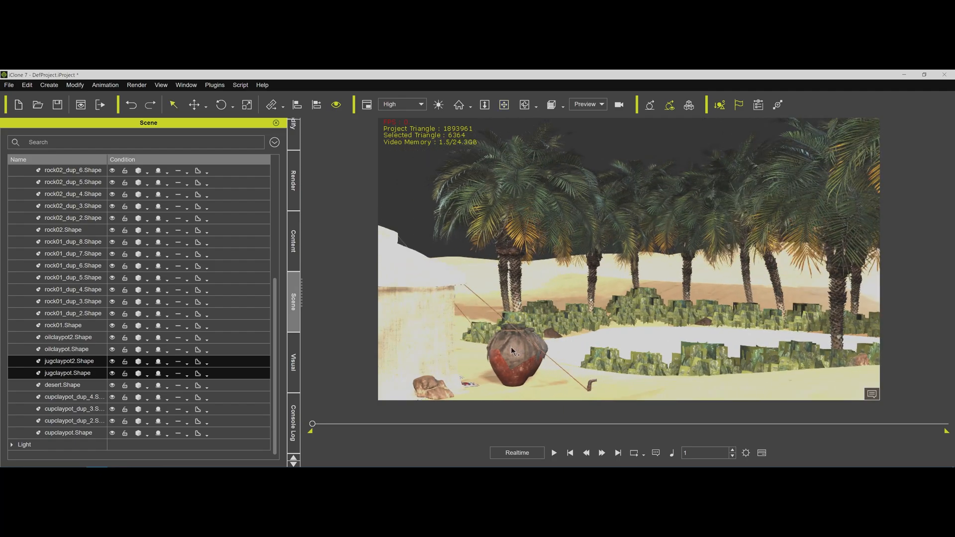
left_click(511, 347)
left_click(512, 347)
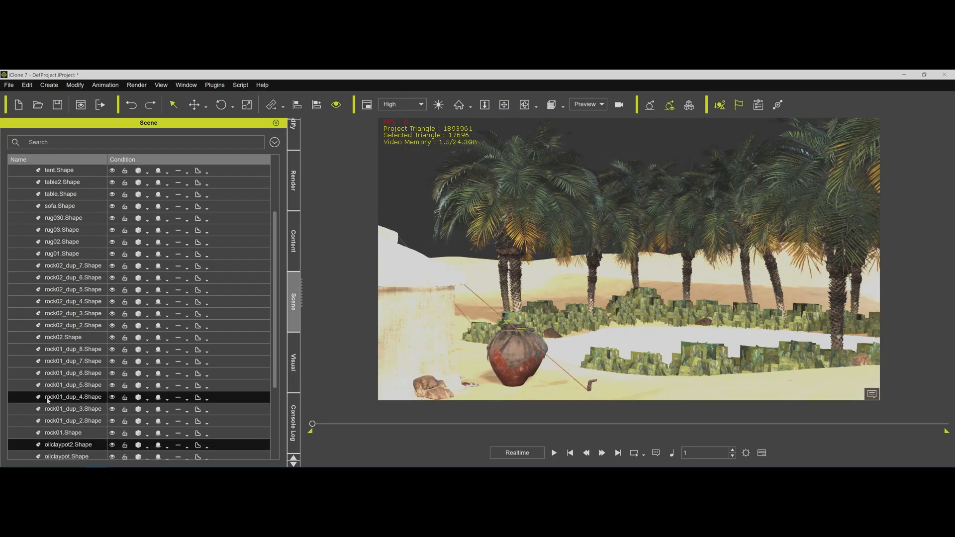
left_click(70, 456, "ctrl")
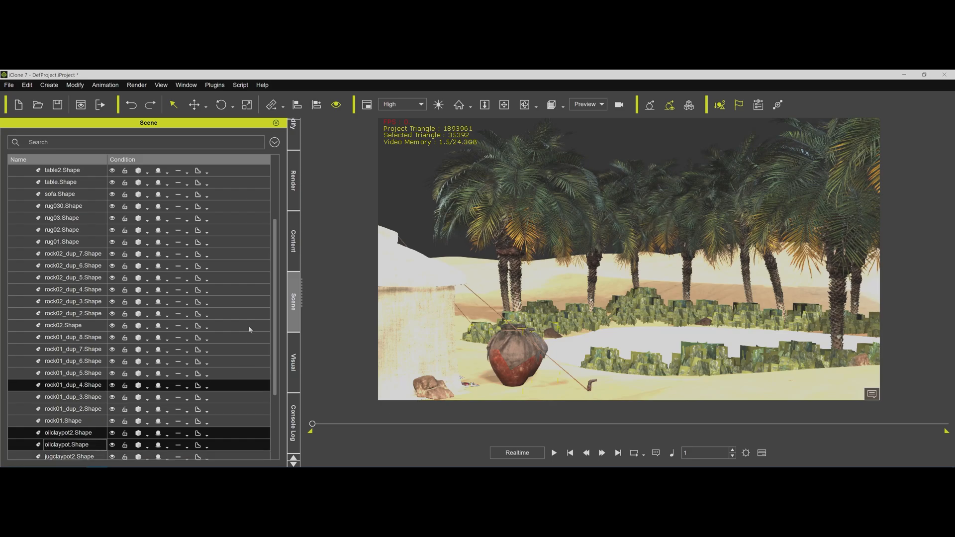
left_click(293, 134)
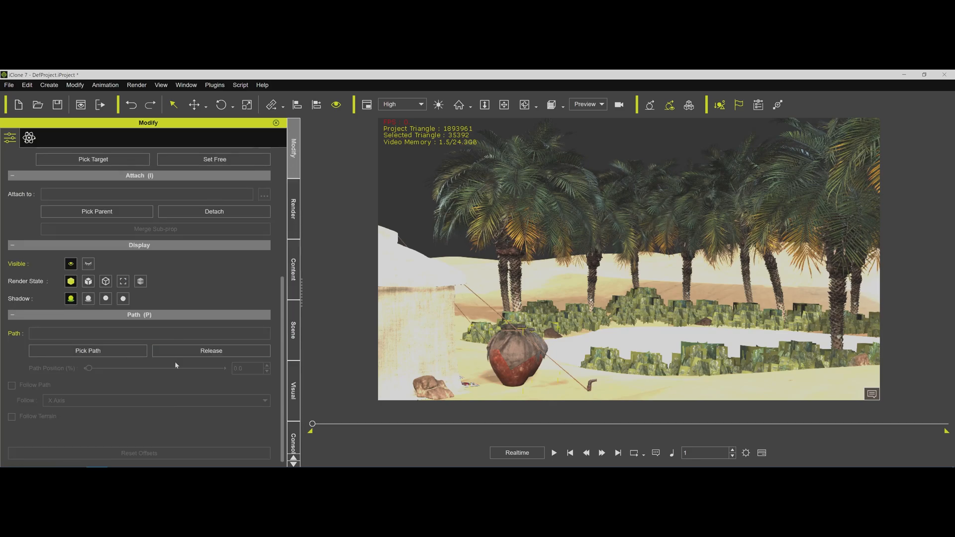
left_click(231, 213)
Collapse the Oasis Dream sub-props and add palms.Shape to the selection with the two oil clay pots.
left_click(294, 330)
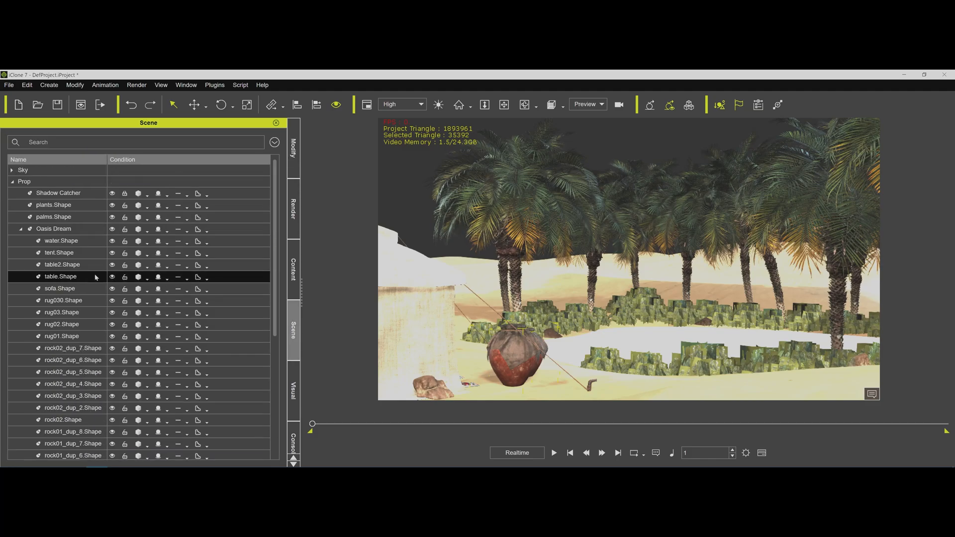
left_click(20, 229)
left_click(53, 217, "ctrl")
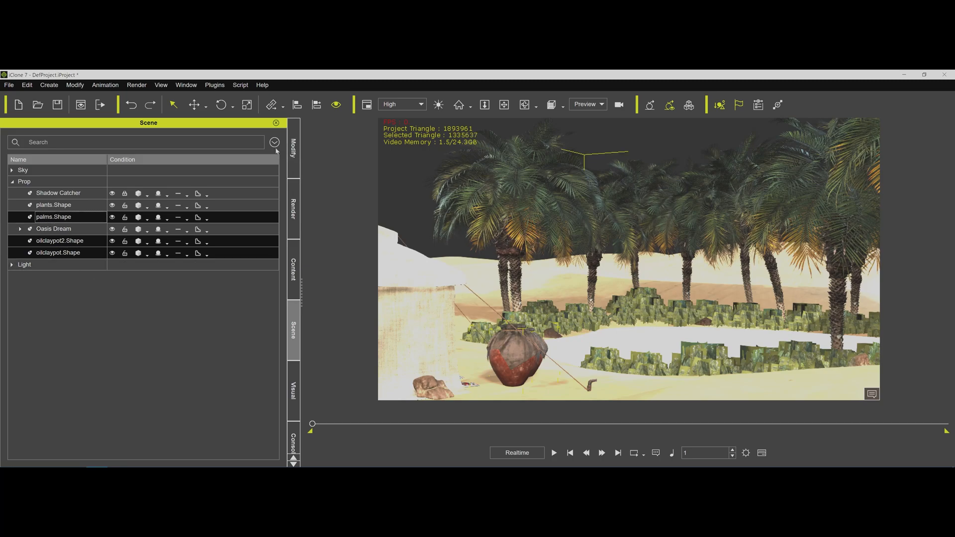
left_click(297, 166)
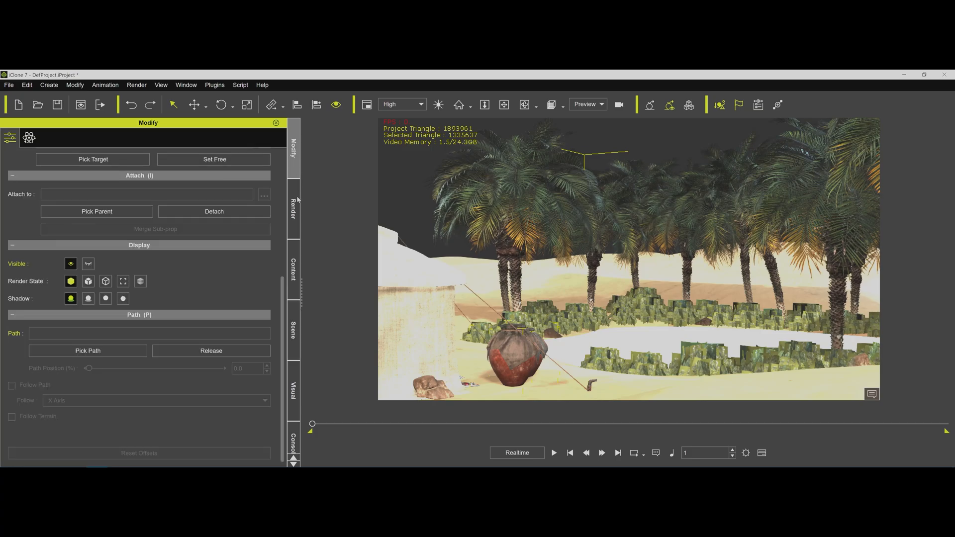
Clear the console log and run ReadDufFile.py on the selected palms and oil clay pots with OD Sunny.duf.
left_click(295, 440)
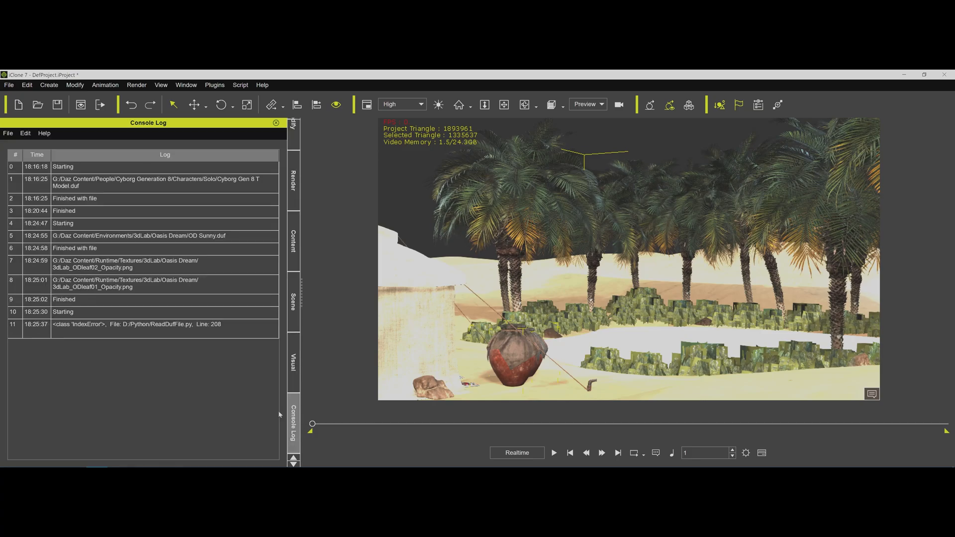
left_click(25, 133)
left_click(31, 157)
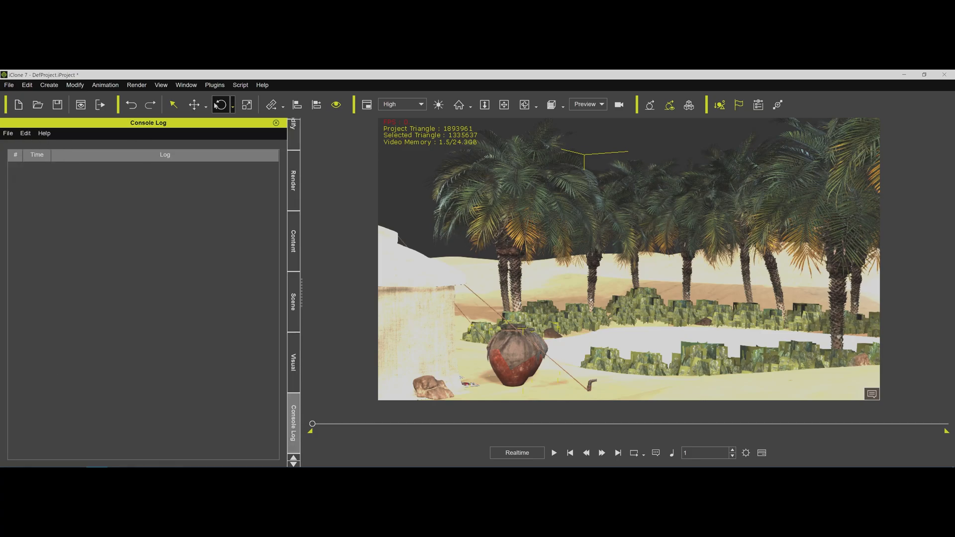
left_click(240, 86)
left_click(244, 98)
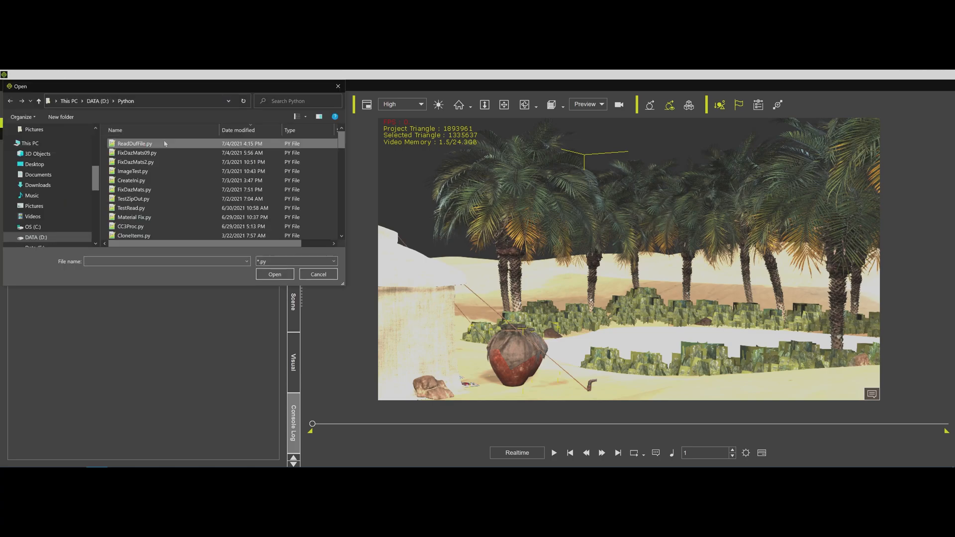
double_click(164, 144)
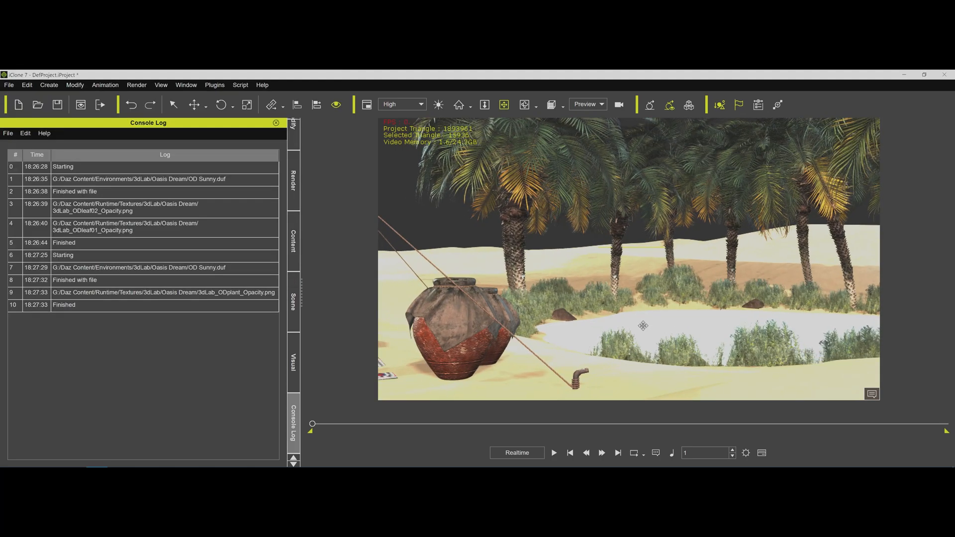
middle_click_drag(576, 316, 618, 252)
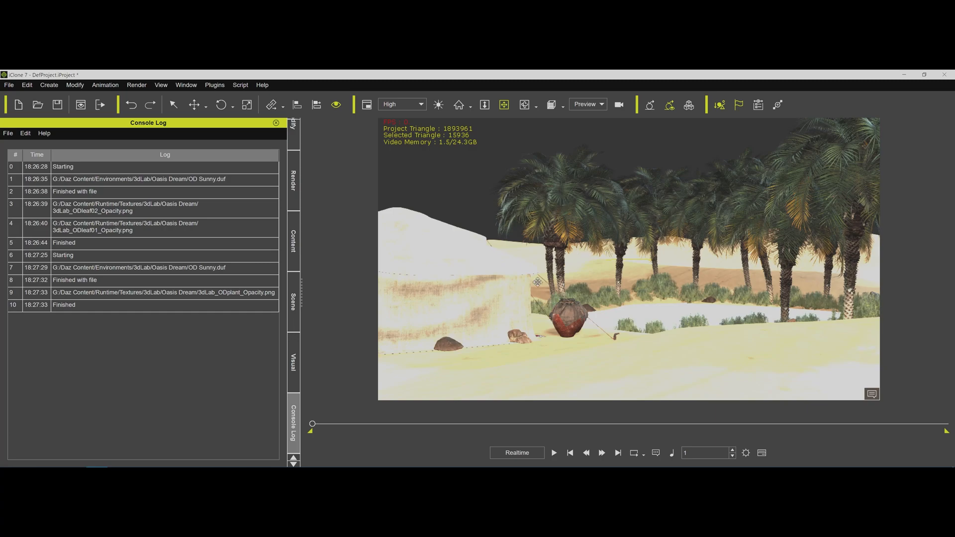
mouse_move(354, 467)
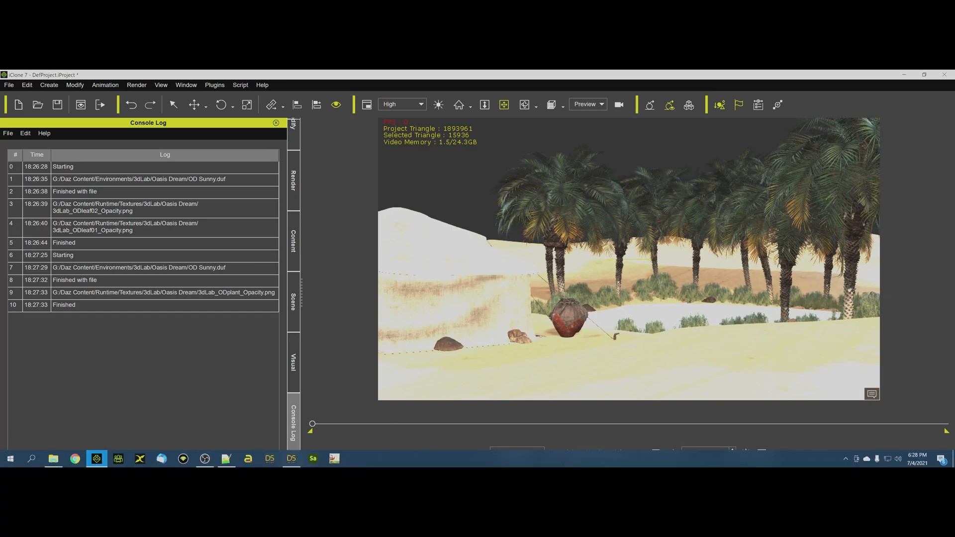